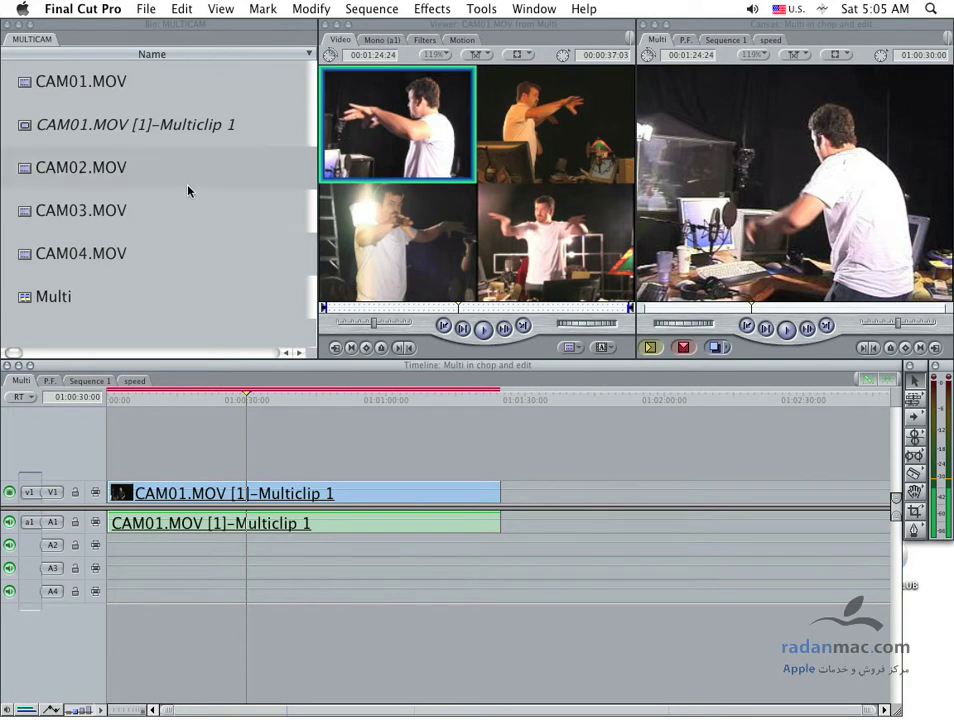
Open CAM01.MOV through CAM04.MOV in the Viewer in turn, skimming the CAM01 and CAM02 footage.
{"action": "double_click", "coordinate": [25, 83]}
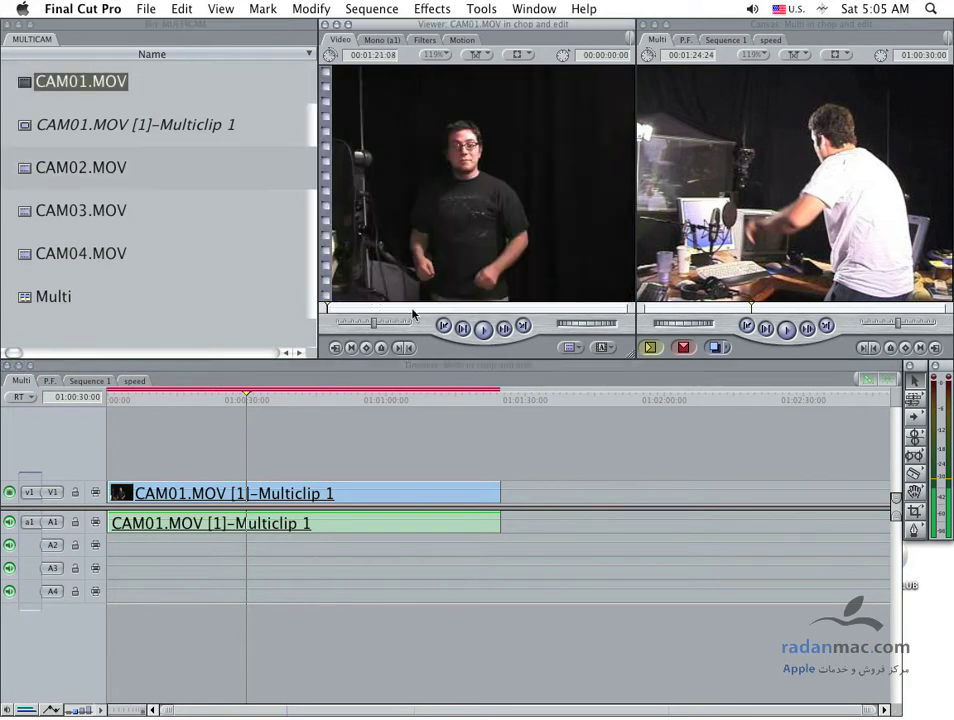
{"action": "left_click_drag", "start_coordinate": [334, 312], "coordinate": [505, 313]}
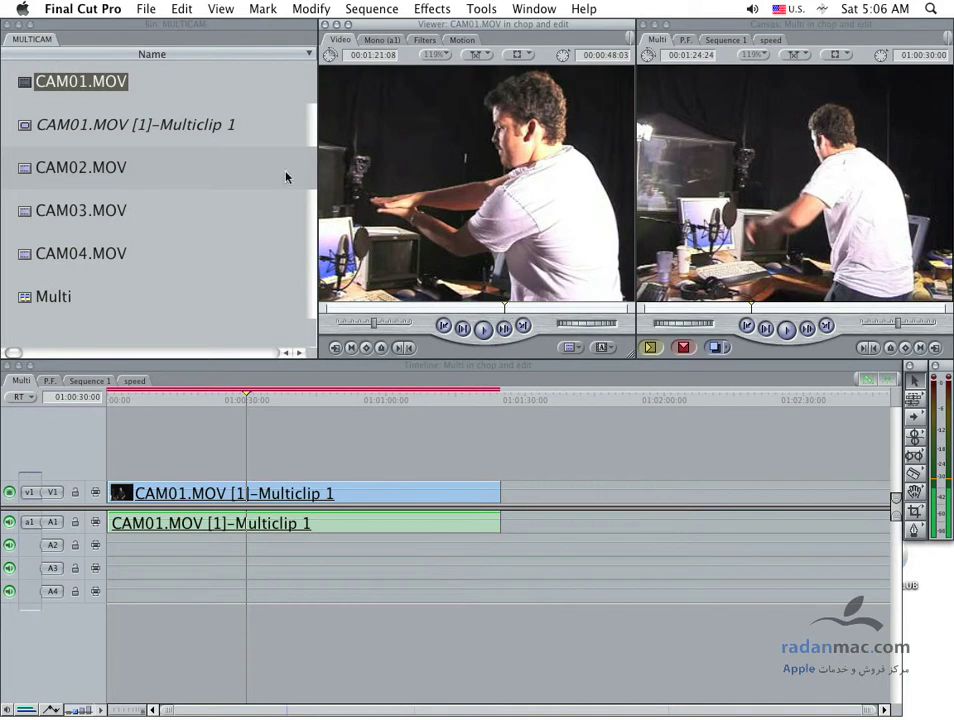
{"action": "double_click", "coordinate": [82, 167]}
{"action": "left_click", "coordinate": [440, 306]}
{"action": "left_click_drag", "start_coordinate": [440, 306], "coordinate": [472, 307]}
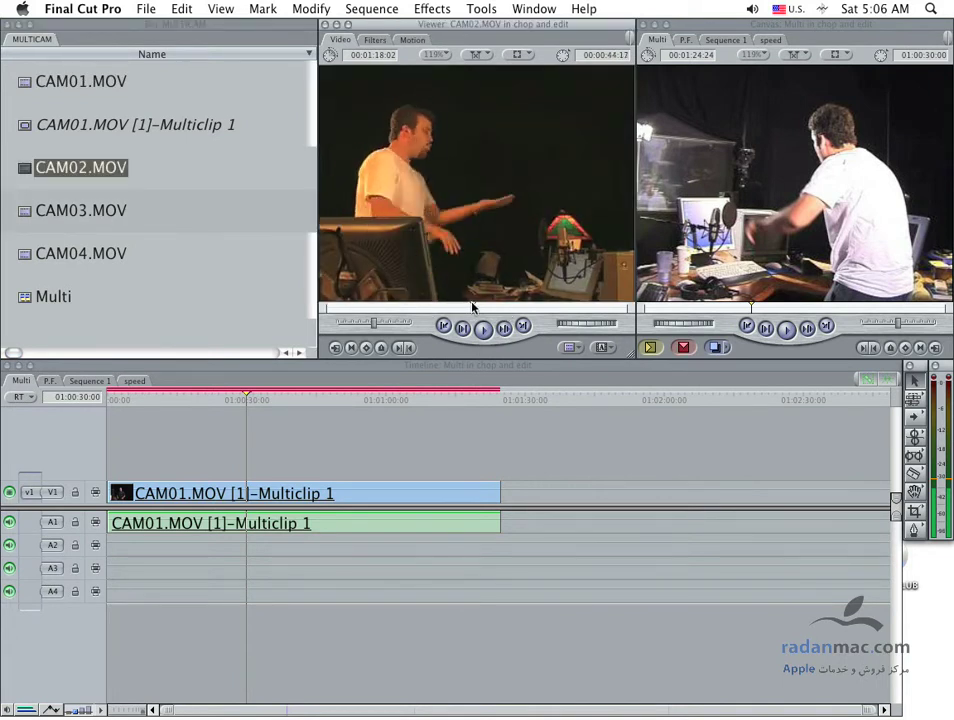
{"action": "mouse_move", "coordinate": [472, 307]}
{"action": "left_mouse_down"}
{"action": "mouse_move", "coordinate": [485, 305]}
{"action": "mouse_move", "coordinate": [462, 307]}
{"action": "left_mouse_up"}
{"action": "double_click", "coordinate": [123, 211]}
{"action": "double_click", "coordinate": [96, 253]}
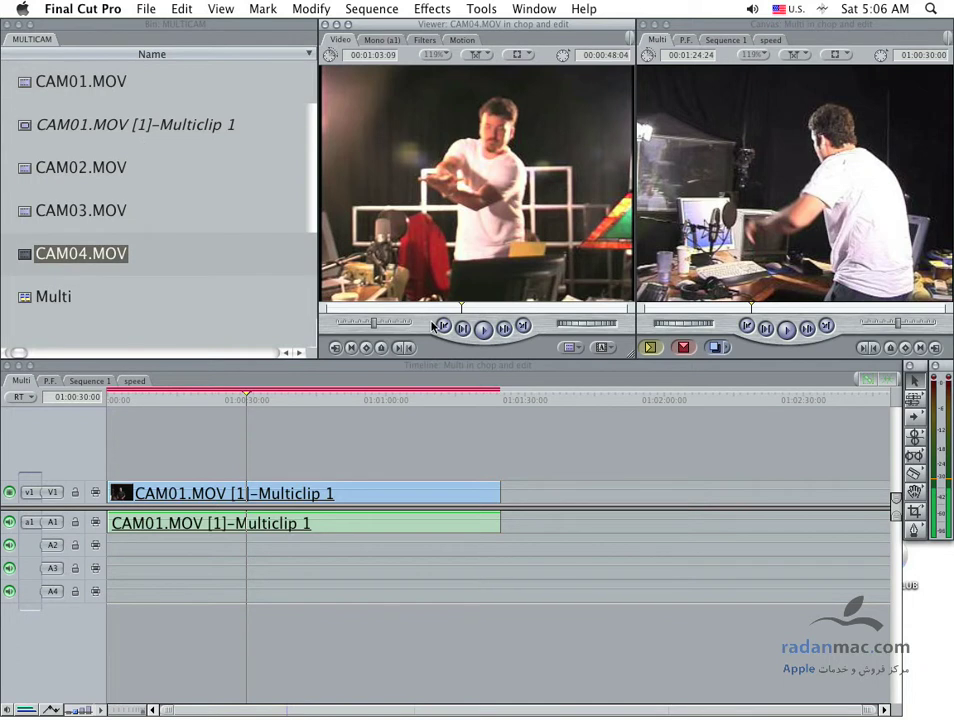
Find CAM03.MOV's sync frame and mark an In point there.
{"action": "double_click", "coordinate": [76, 211]}
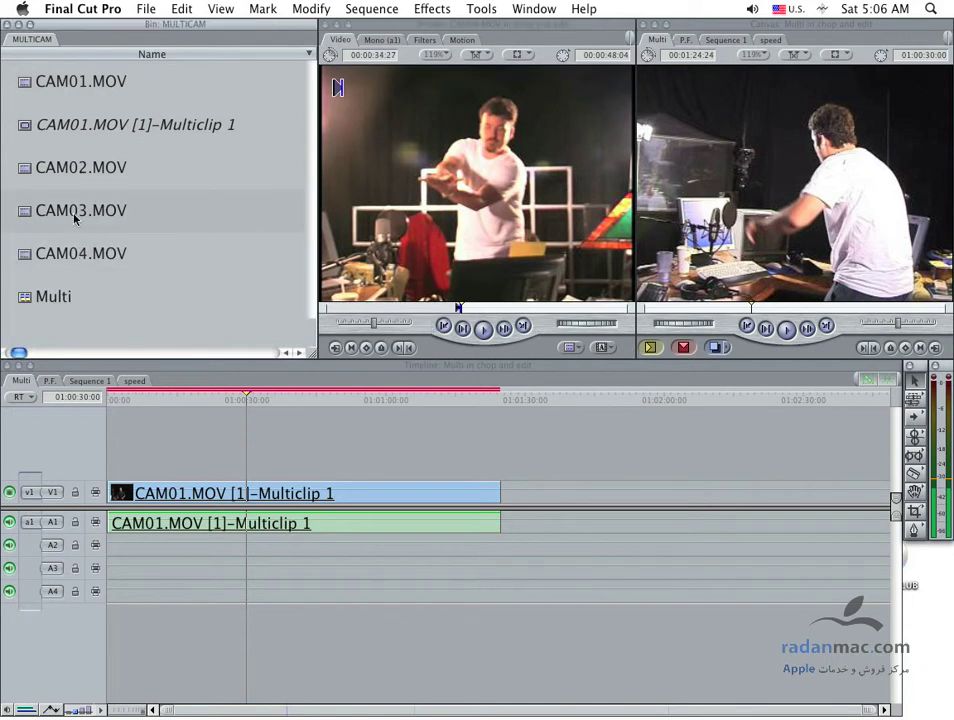
{"action": "left_click", "coordinate": [478, 307]}
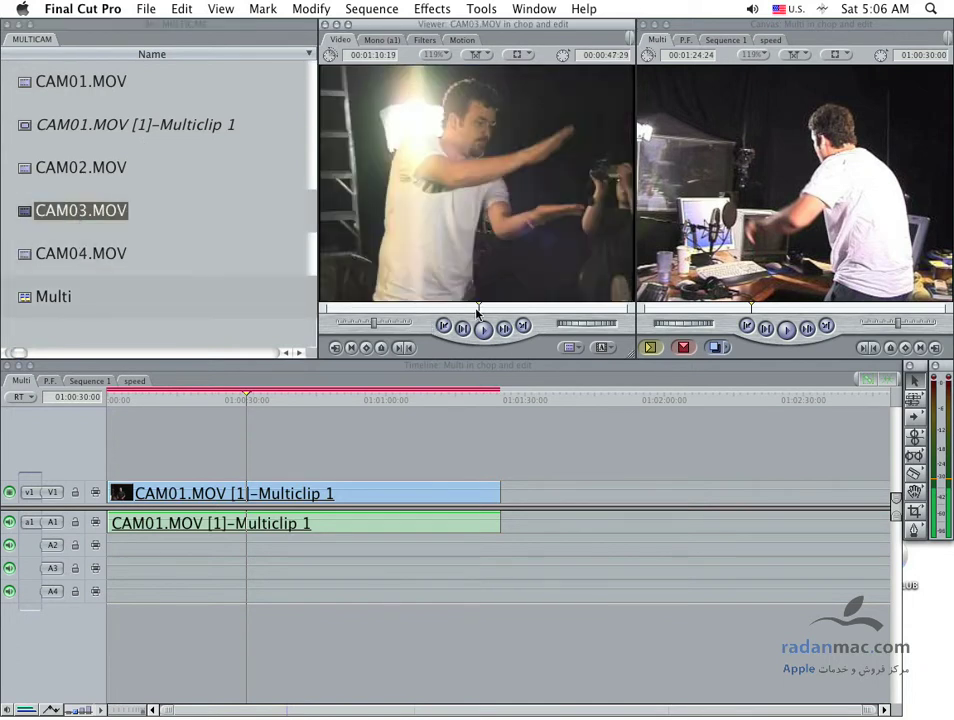
{"action": "key", "text": "Right"}
{"action": "key", "text": "i"}
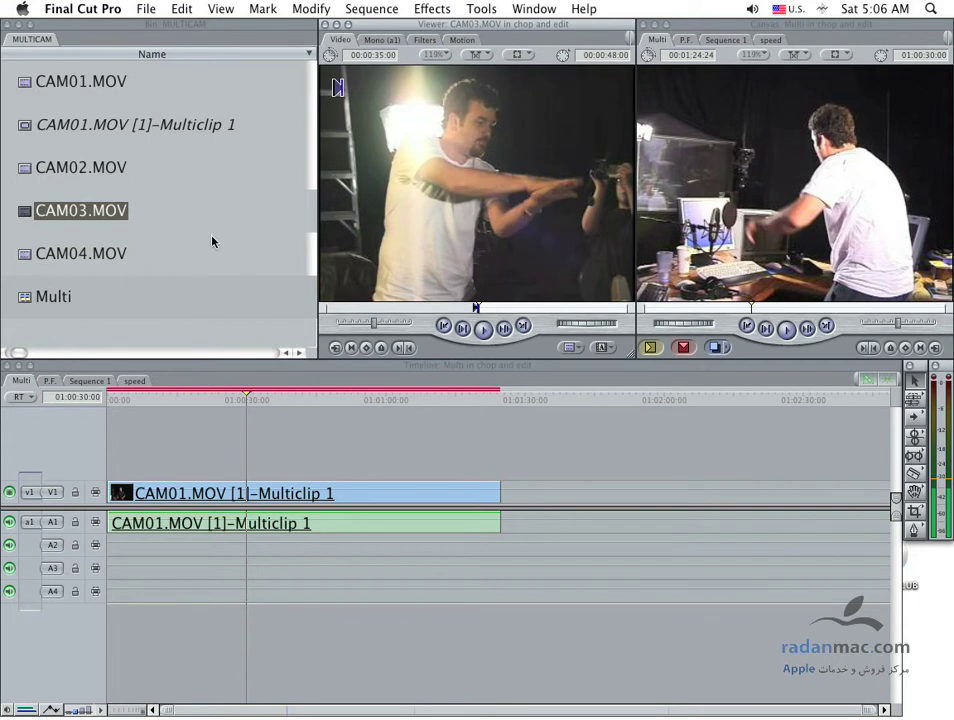
Reopen CAM02.MOV and CAM01.MOV and jump to each clip's existing In point.
{"action": "key", "text": "Up"}
{"action": "key", "text": "Return"}
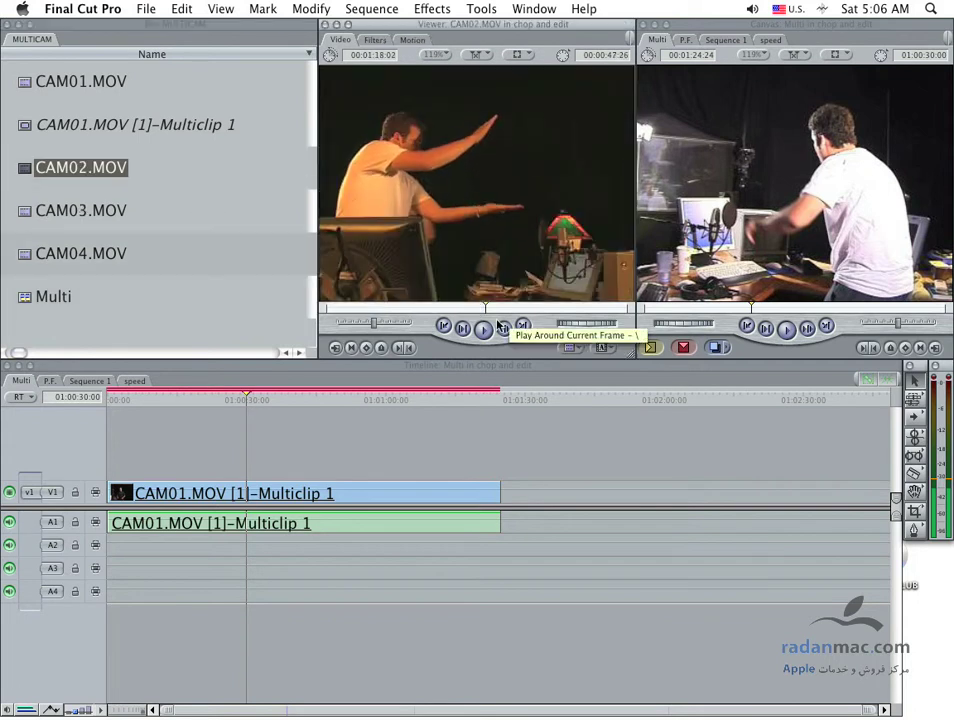
{"action": "key", "text": "shift+i"}
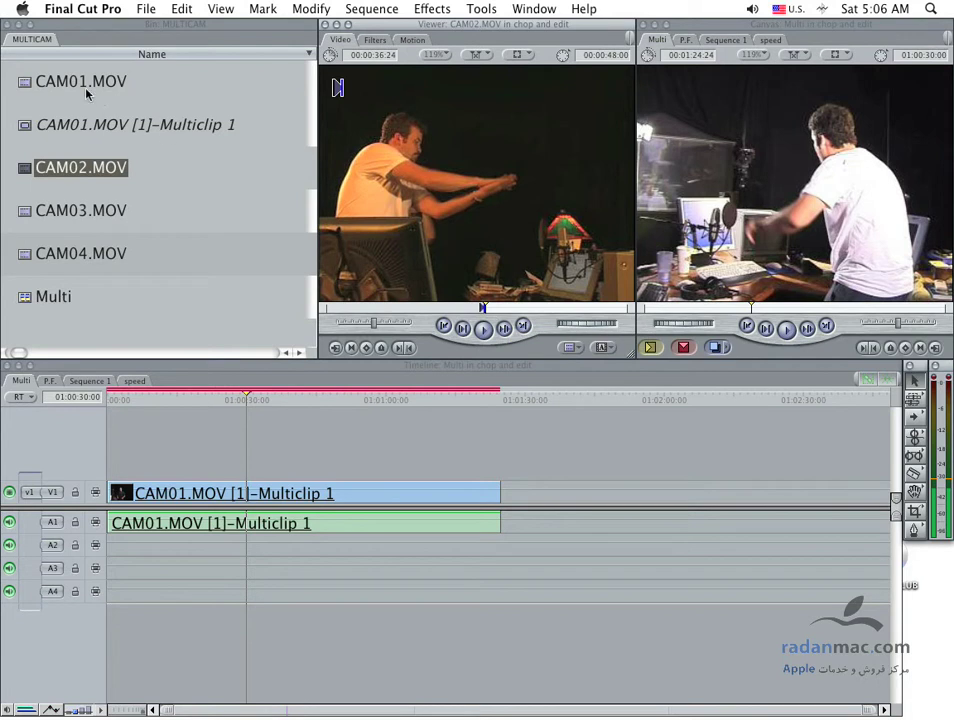
{"action": "left_click", "coordinate": [72, 80]}
{"action": "key", "text": "Return"}
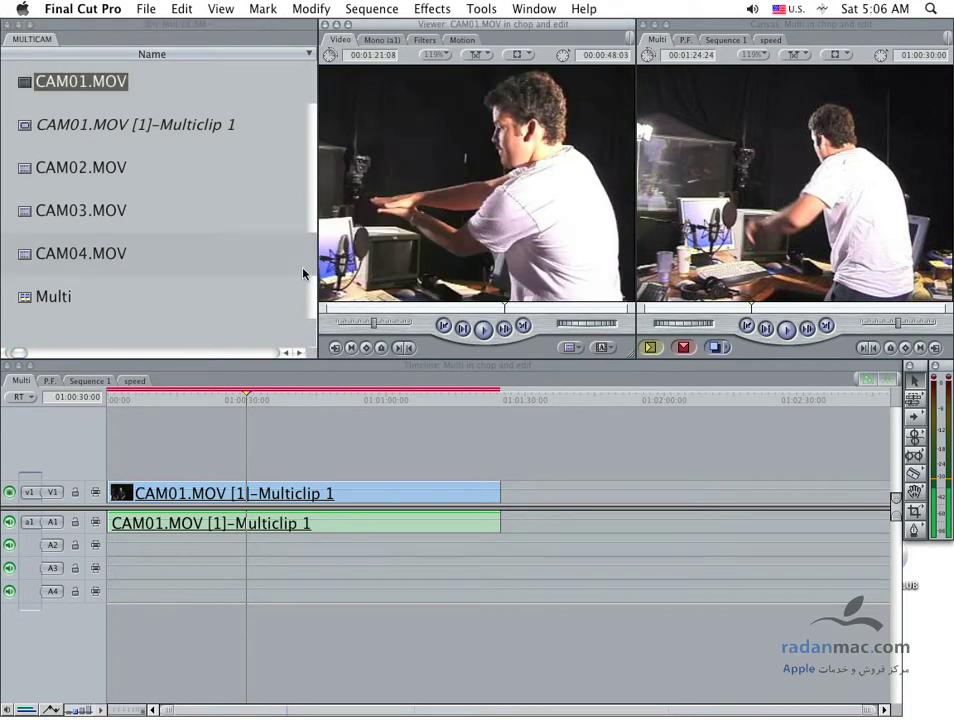
{"action": "key", "text": "Left"}
{"action": "key", "text": "Left"}
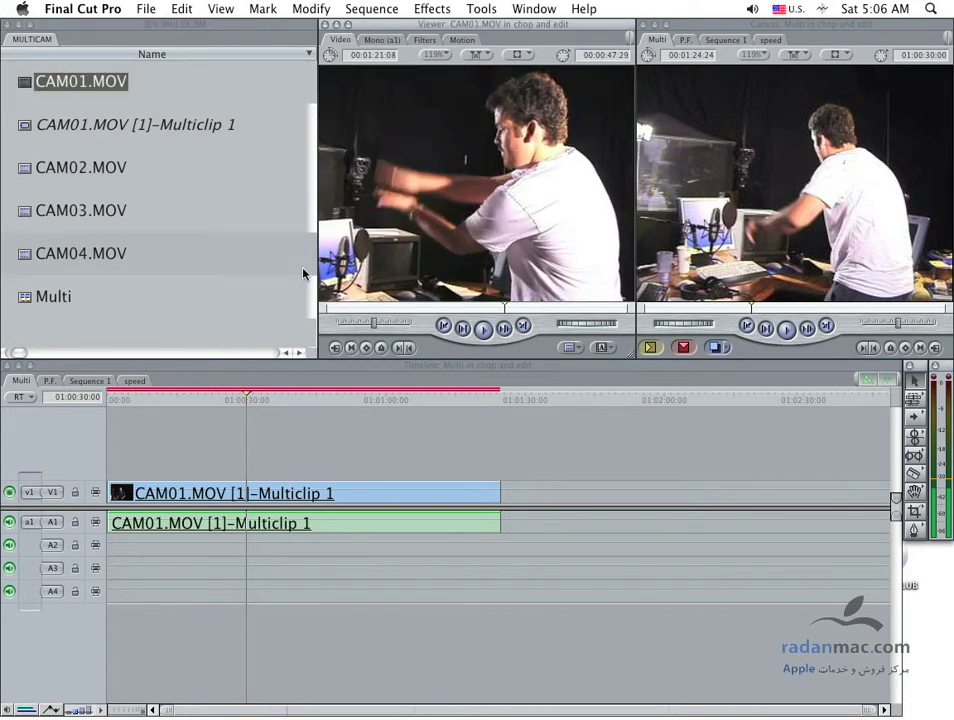
{"action": "key", "text": "shift+i"}
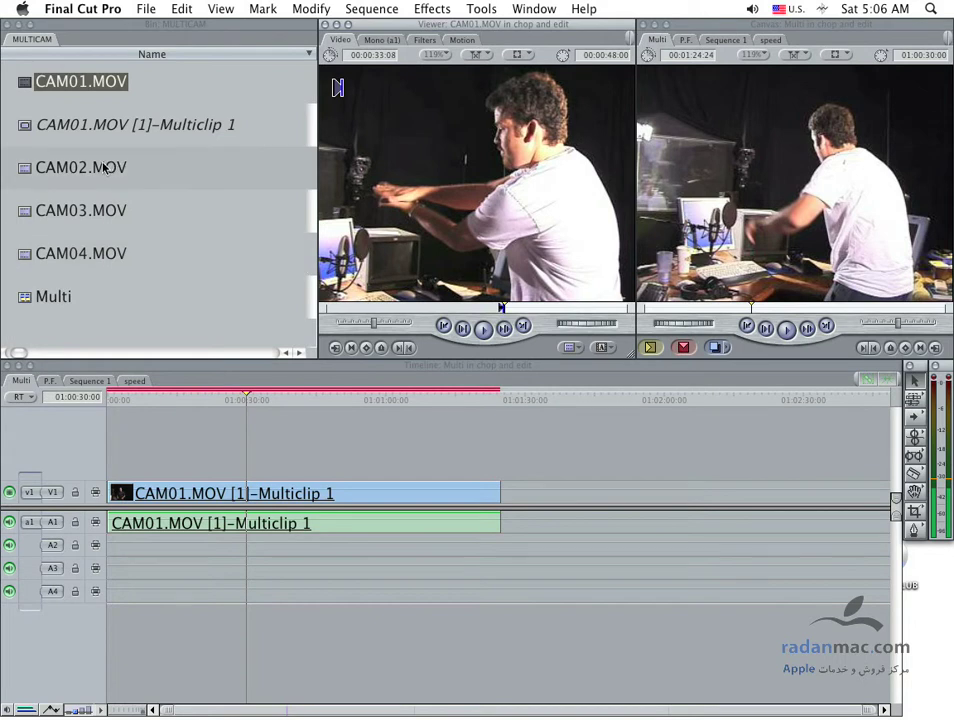
{"action": "left_click", "coordinate": [100, 166], "text": "super"}
{"action": "left_click", "coordinate": [96, 211], "text": "super"}
{"action": "left_click", "coordinate": [96, 252], "text": "super"}
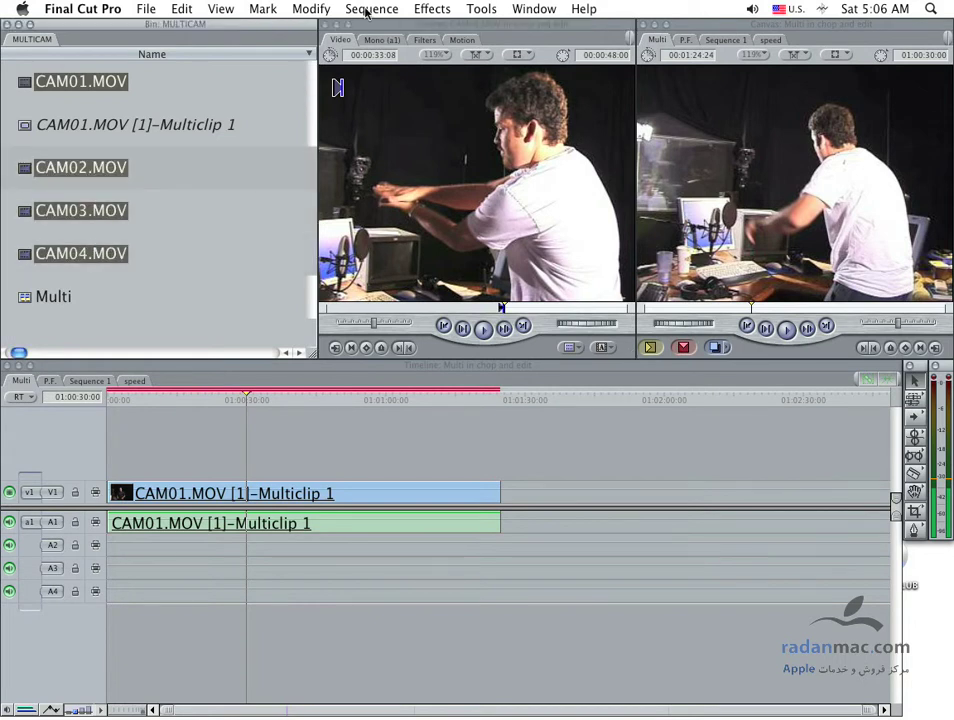
{"action": "left_click", "coordinate": [298, 10]}
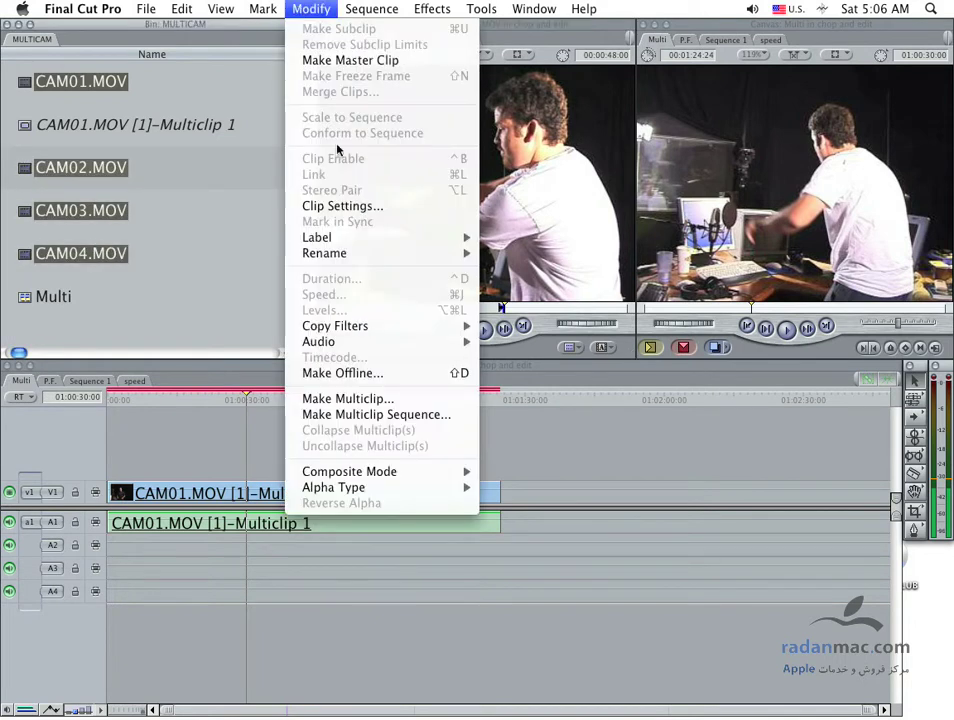
{"action": "left_click", "coordinate": [379, 406]}
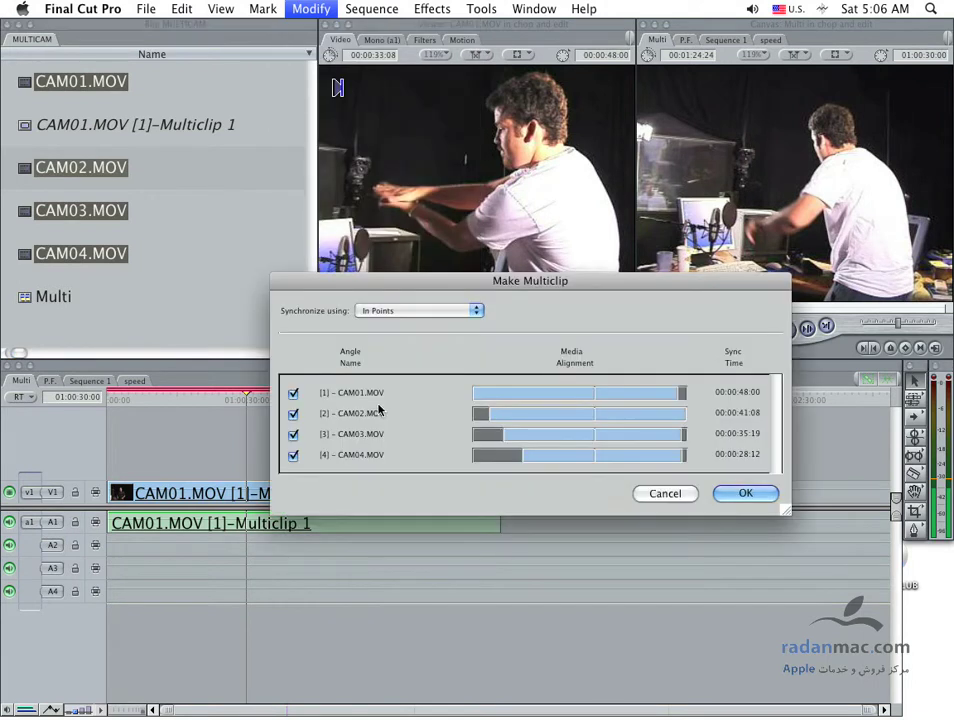
{"action": "left_click_drag", "start_coordinate": [438, 285], "coordinate": [446, 285]}
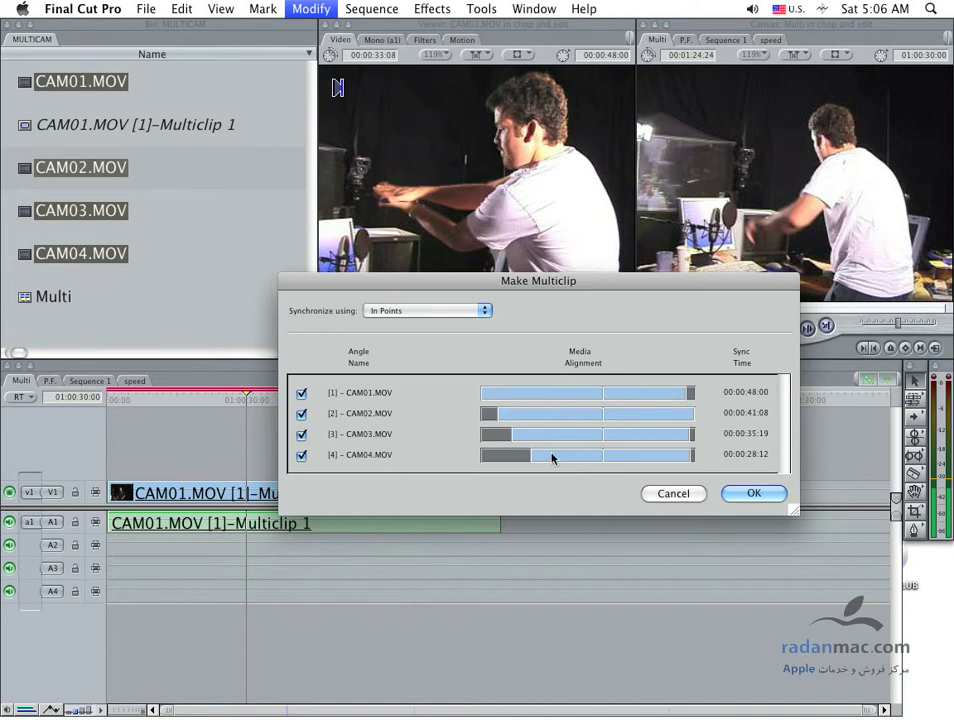
{"action": "left_click", "coordinate": [474, 312]}
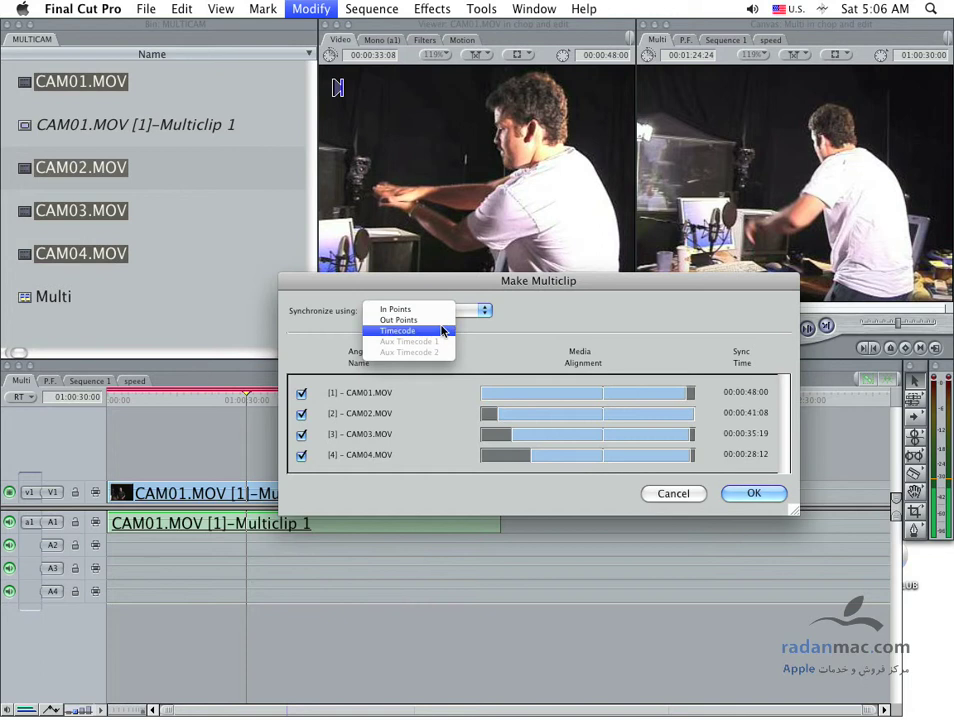
{"action": "left_click", "coordinate": [424, 311]}
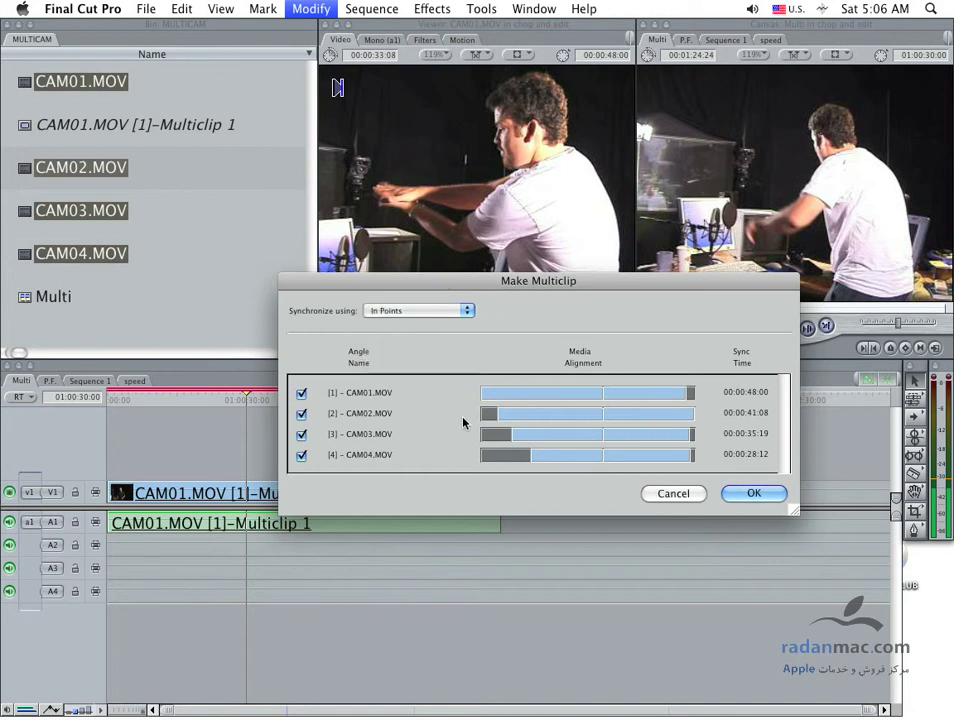
{"action": "left_click_drag", "start_coordinate": [509, 284], "coordinate": [489, 401]}
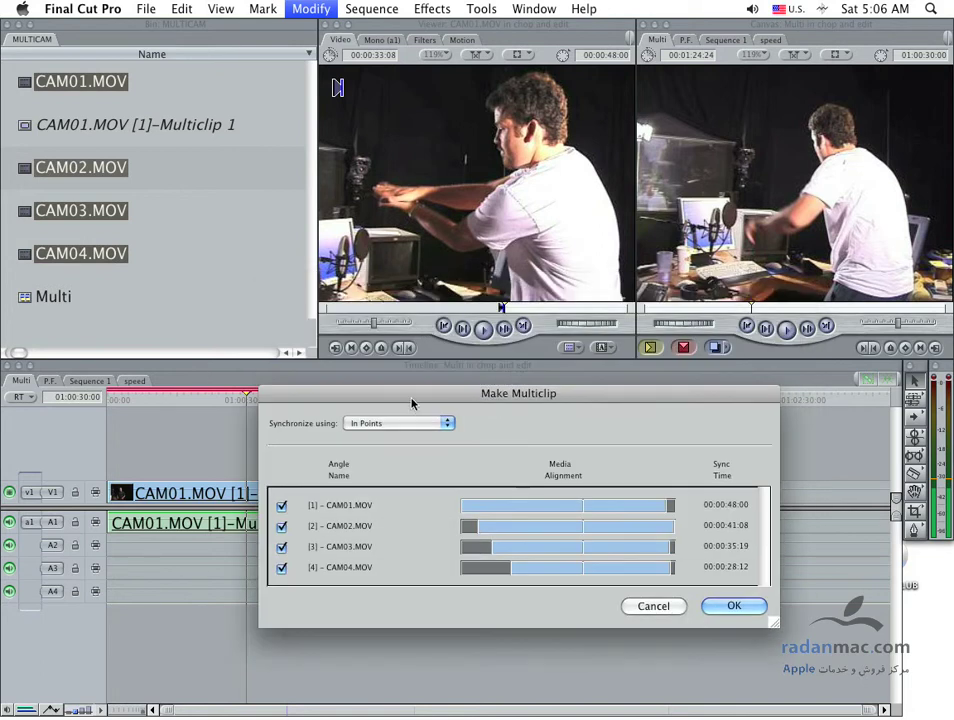
{"action": "left_click", "coordinate": [652, 606]}
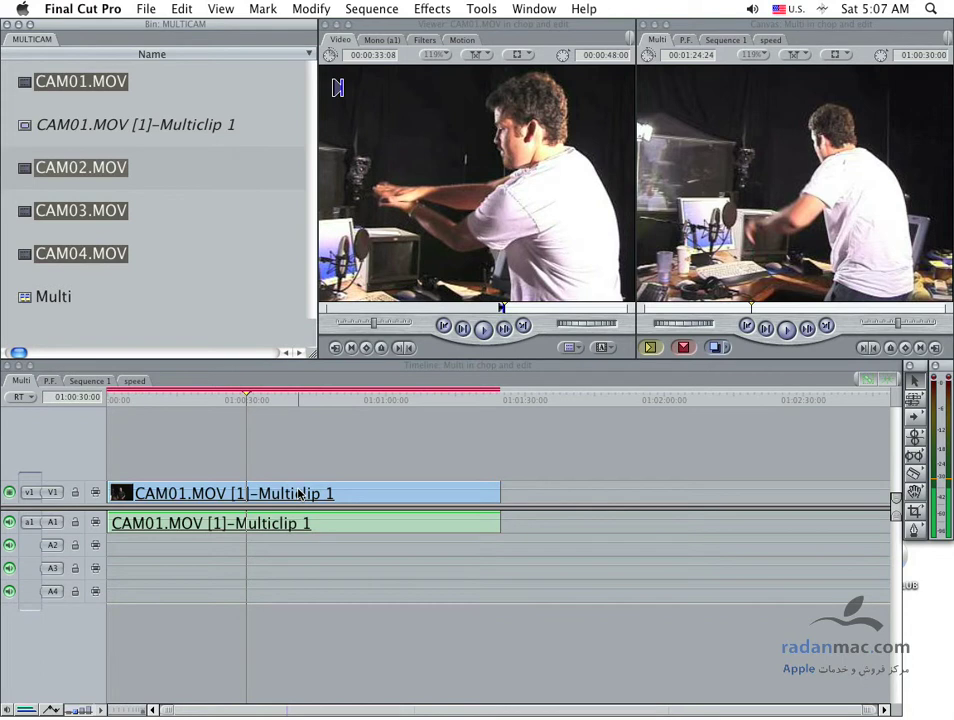
Open the timeline multiclip as a four-angle grid, play it, then return the playhead to 01:00:28:06.
{"action": "left_click", "coordinate": [26, 126]}
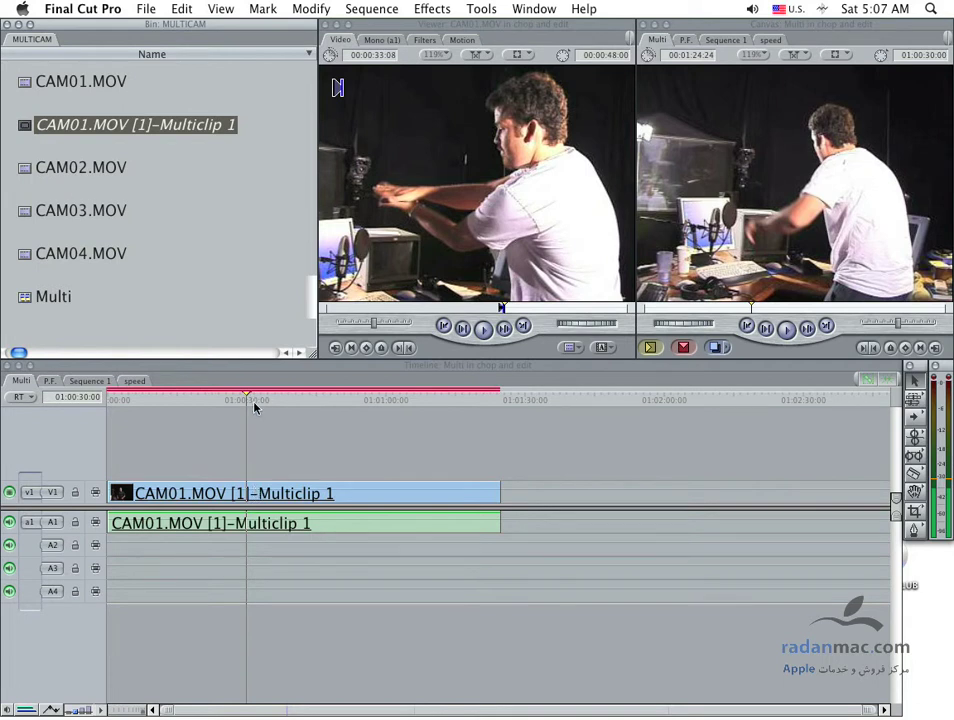
{"action": "left_click_drag", "start_coordinate": [255, 402], "coordinate": [252, 400]}
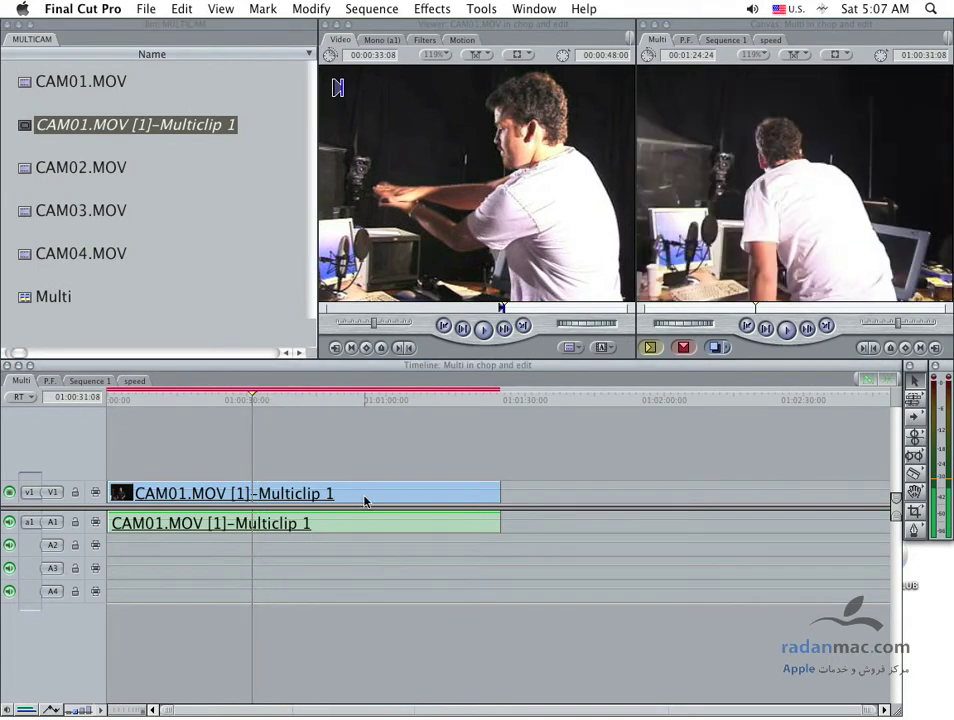
{"action": "double_click", "coordinate": [365, 501]}
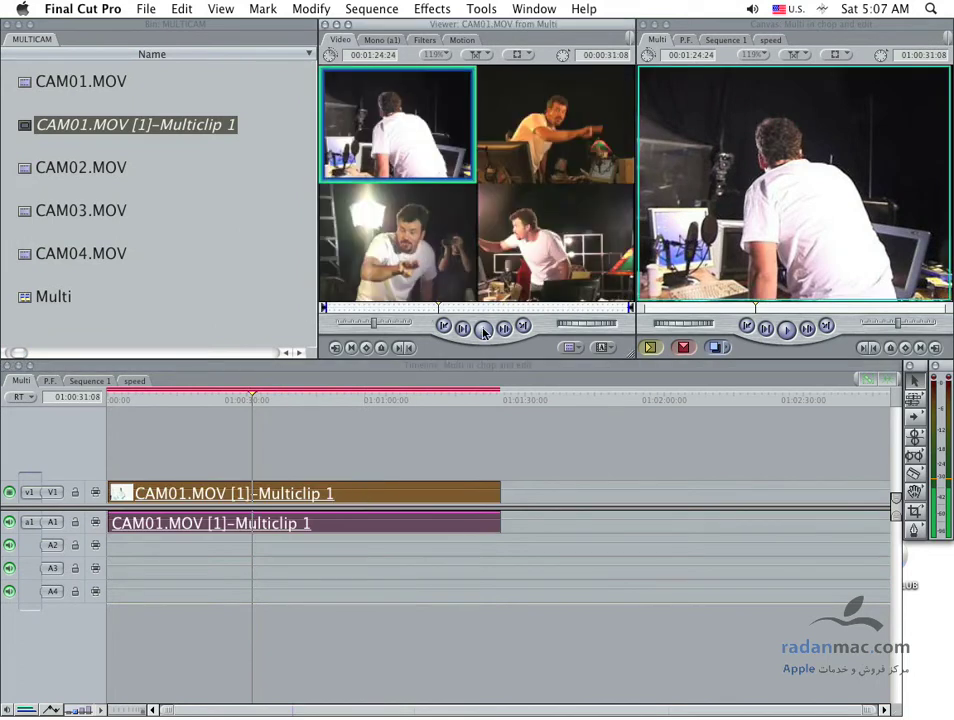
{"action": "left_click", "coordinate": [483, 331]}
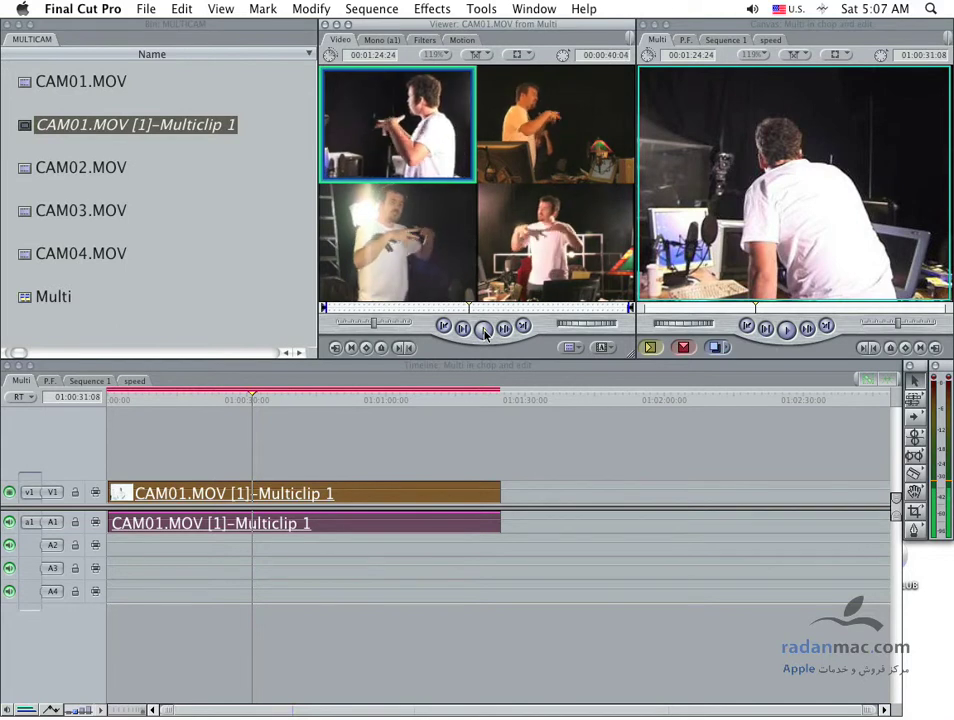
{"action": "key", "text": "space"}
{"action": "left_click_drag", "start_coordinate": [244, 397], "coordinate": [238, 399]}
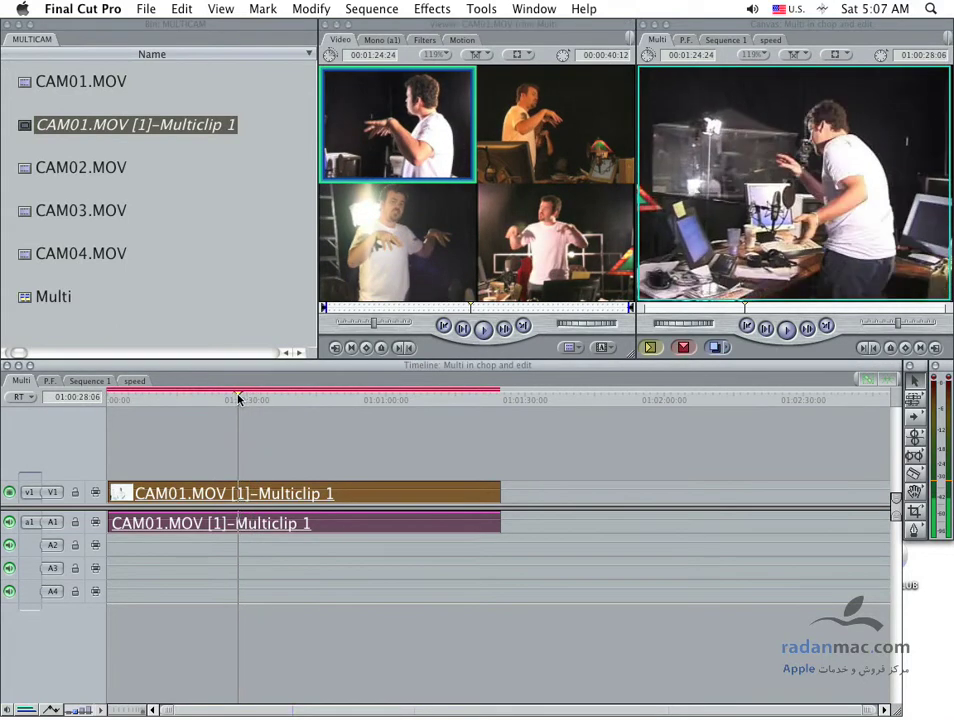
Reload the timeline multiclip, set Playhead Sync to Open, and scrub back near the sequence start.
{"action": "double_click", "coordinate": [373, 494]}
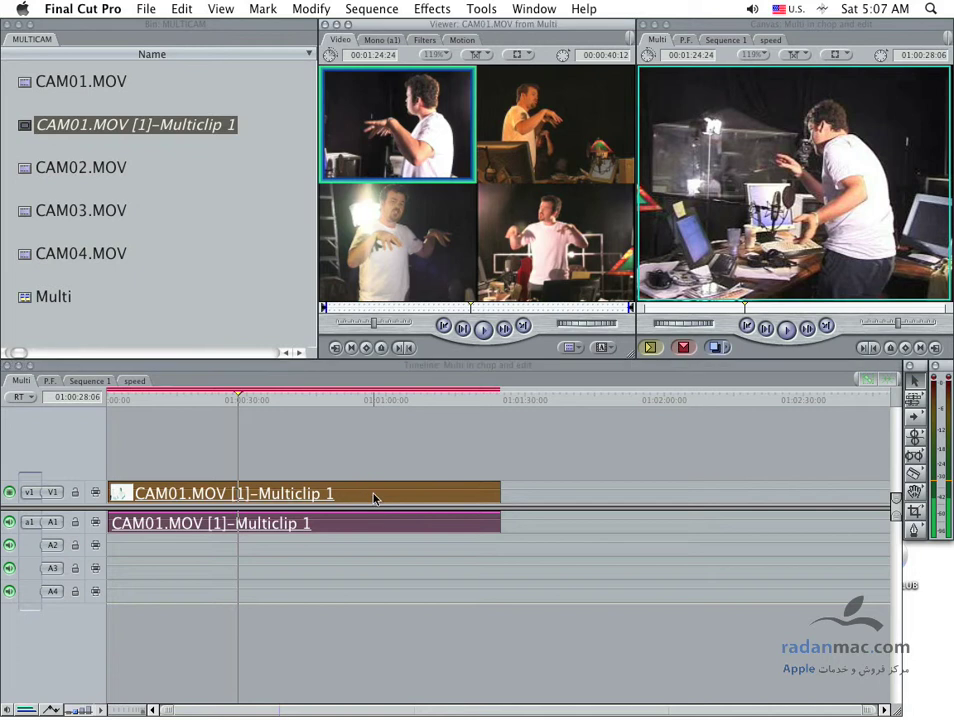
{"action": "left_click", "coordinate": [475, 56]}
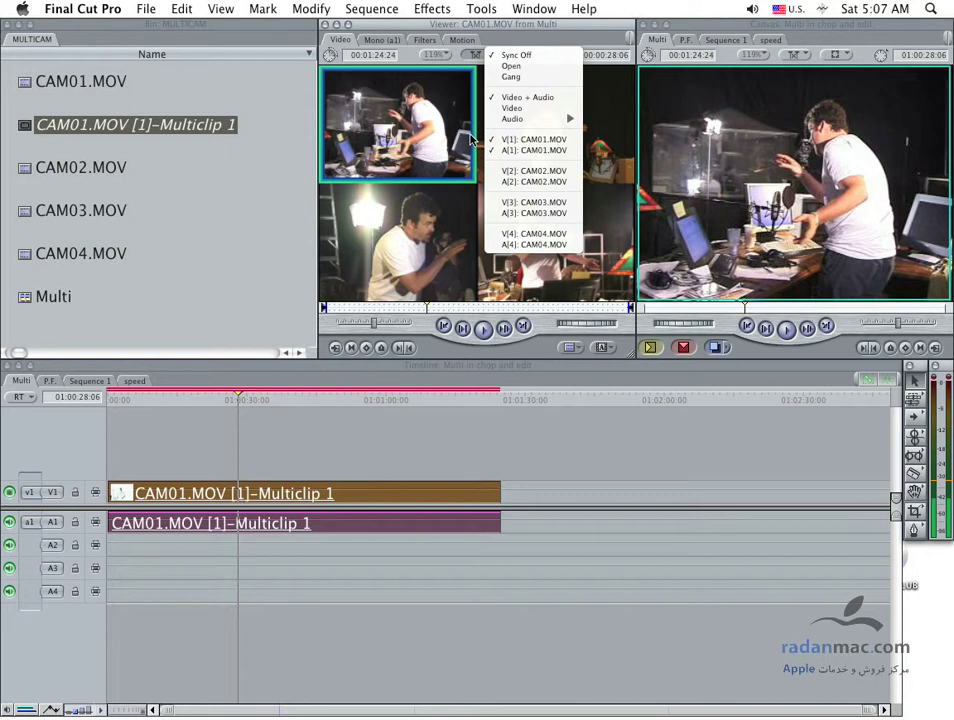
{"action": "left_click", "coordinate": [520, 70]}
{"action": "left_click", "coordinate": [238, 407]}
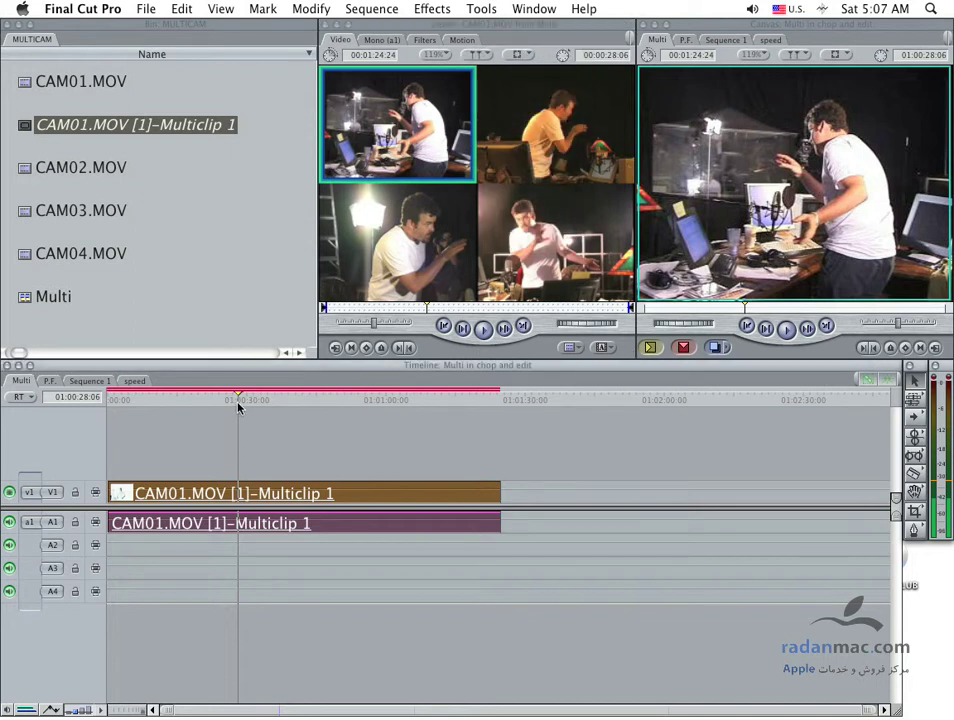
{"action": "left_click_drag", "start_coordinate": [238, 407], "coordinate": [114, 402]}
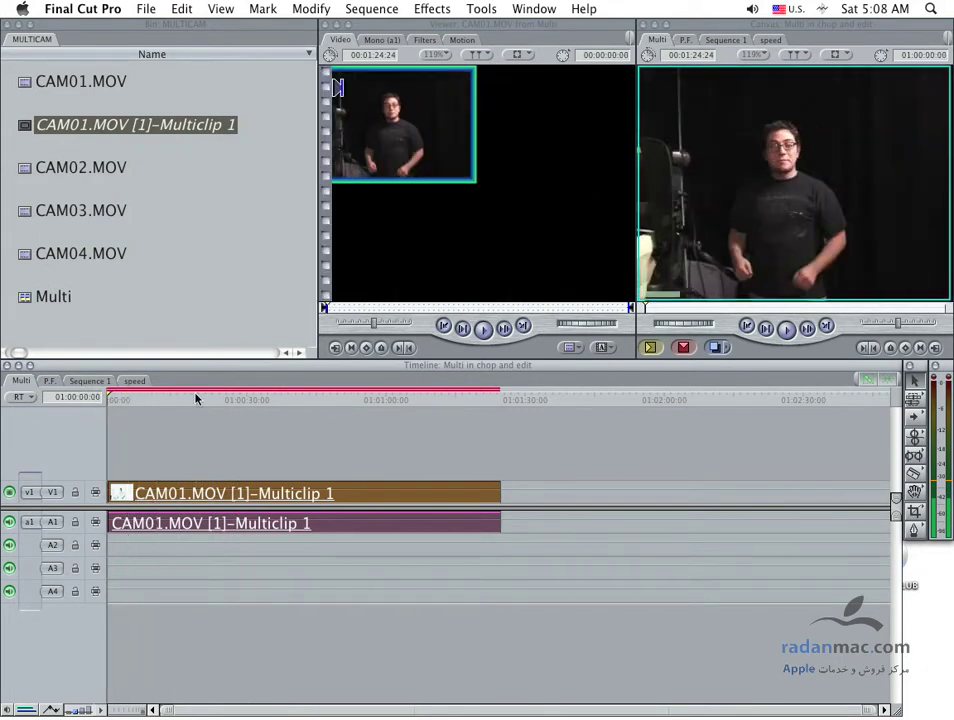
Play the sequence, then change the Timeline's RT setting from Safe RT to Unlimited RT.
{"action": "key", "text": "space"}
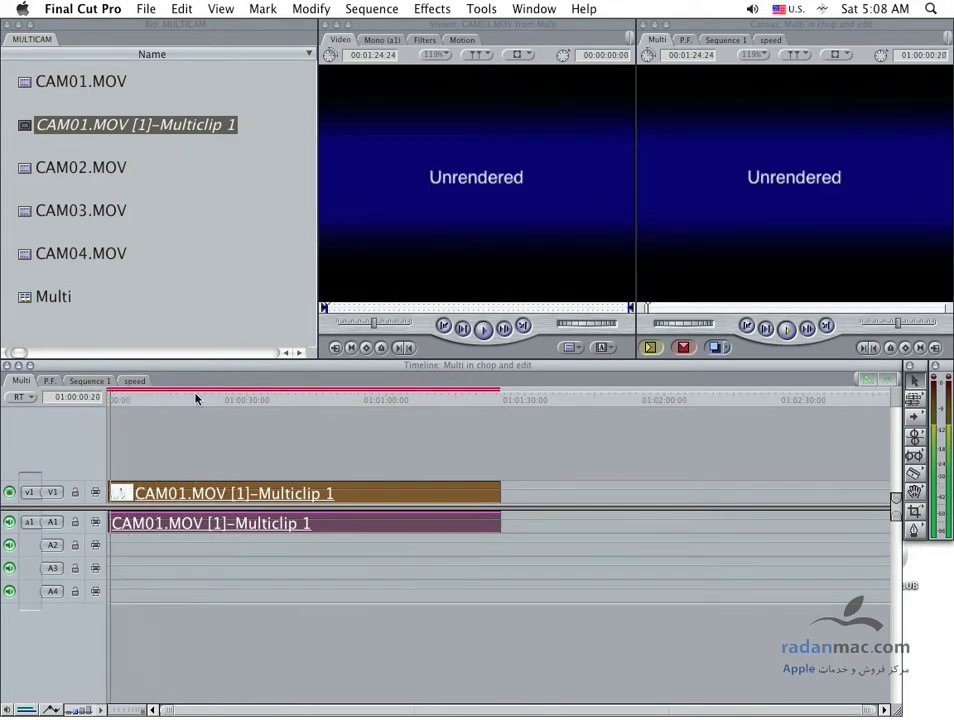
{"action": "left_click", "coordinate": [197, 399]}
{"action": "left_click", "coordinate": [18, 397]}
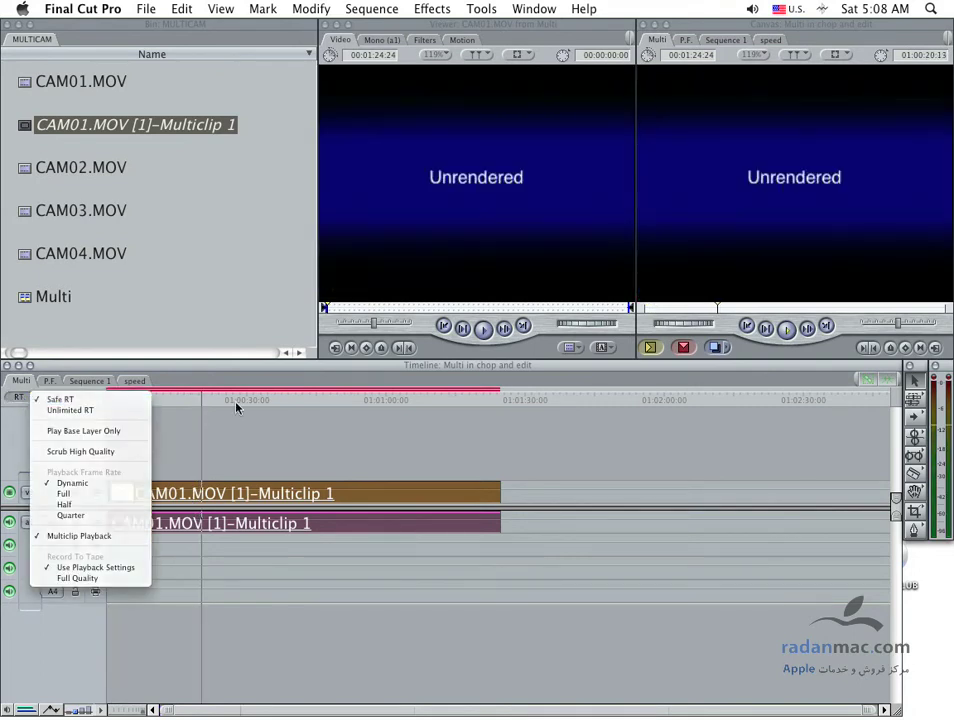
{"action": "left_click", "coordinate": [176, 398]}
{"action": "key", "text": "space"}
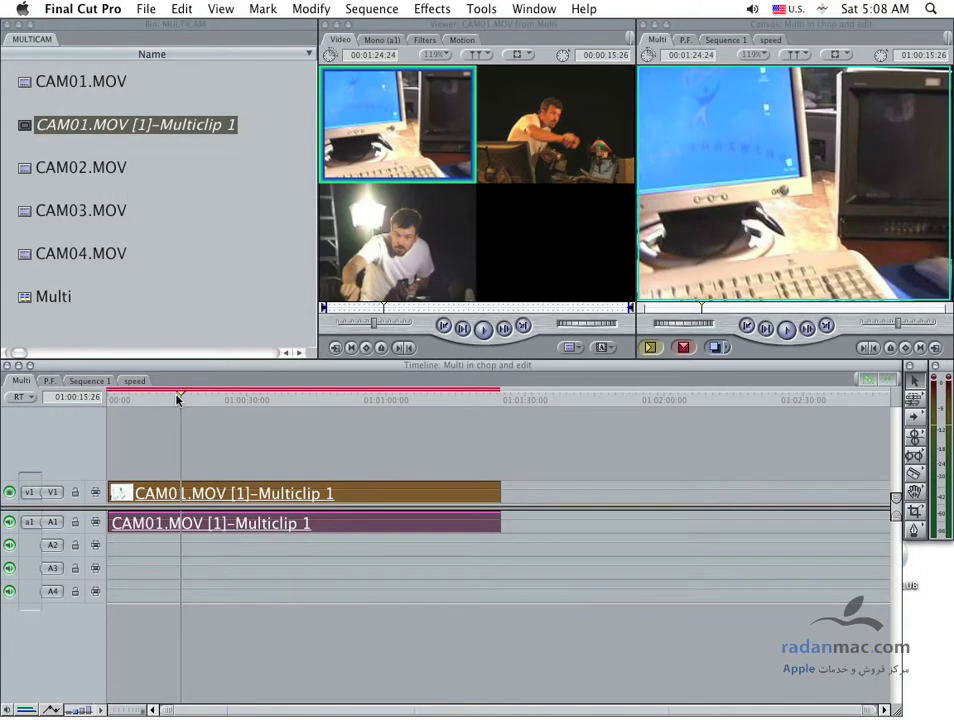
{"action": "left_click", "coordinate": [20, 397]}
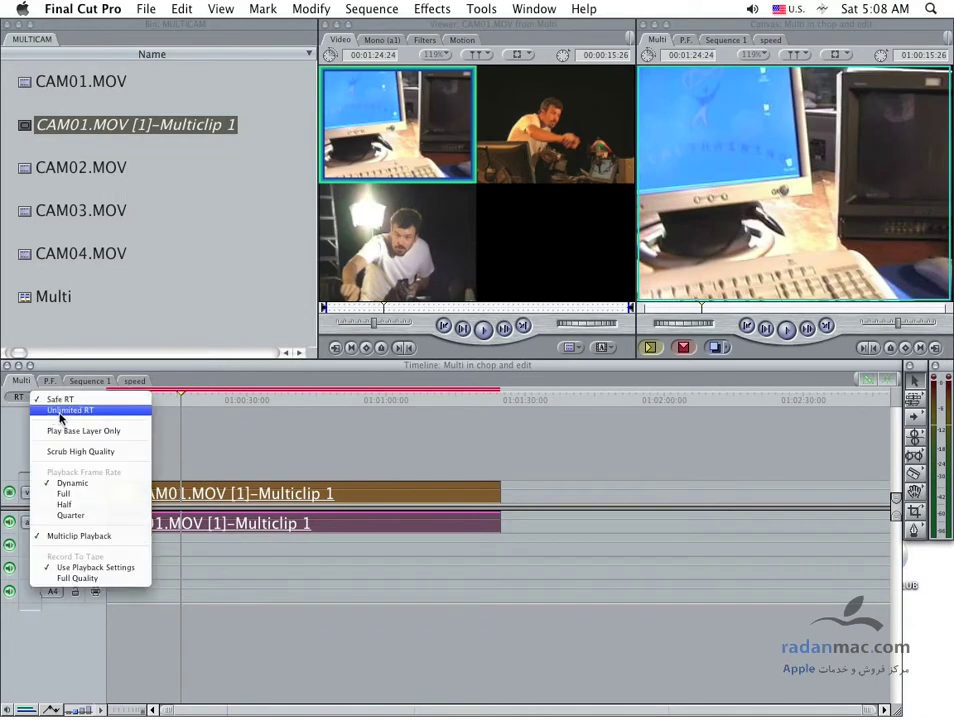
{"action": "left_click", "coordinate": [61, 412]}
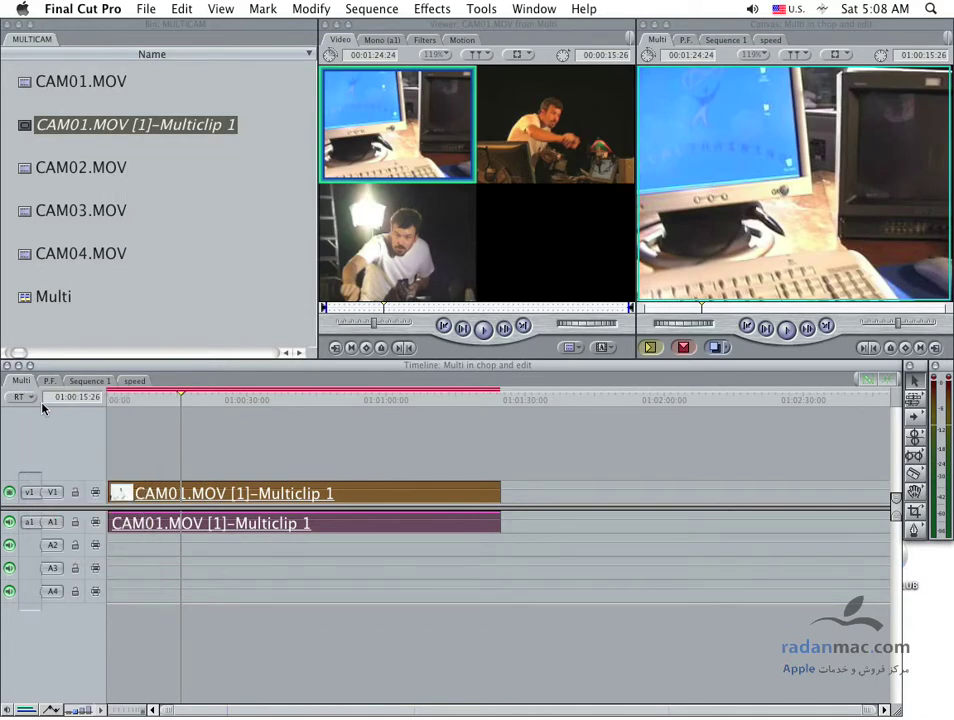
{"action": "left_click", "coordinate": [23, 397]}
{"action": "left_click", "coordinate": [89, 409]}
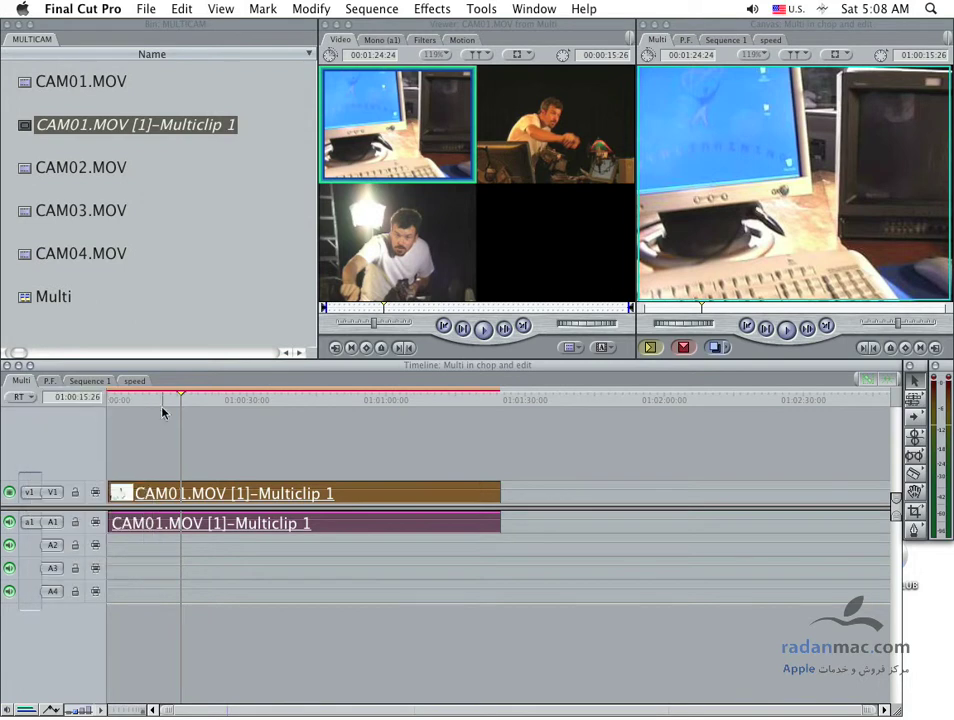
{"action": "left_click", "coordinate": [20, 397]}
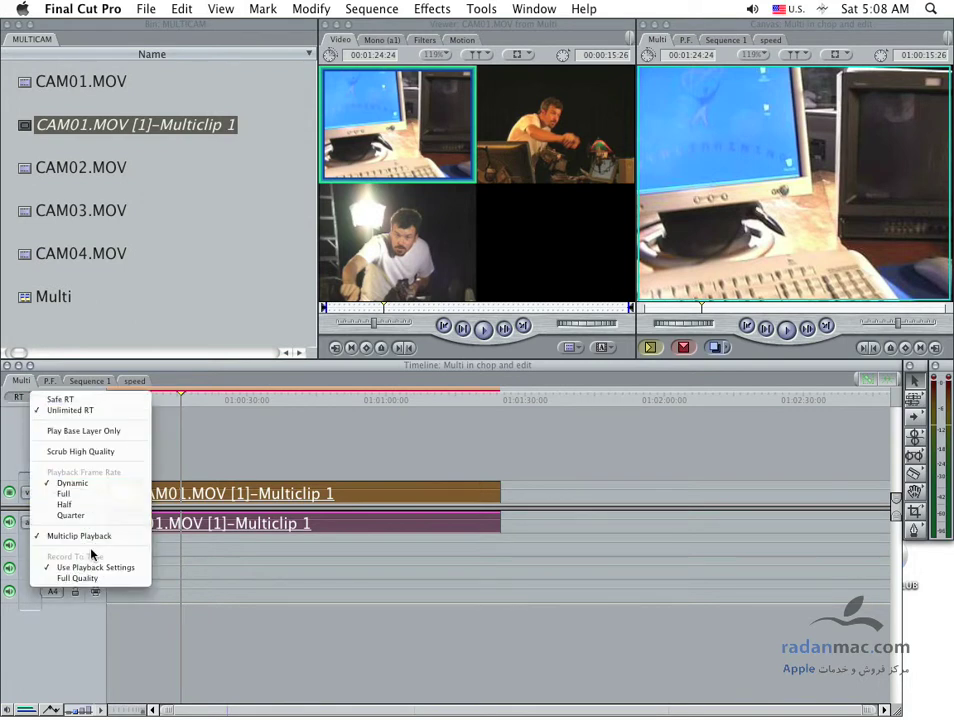
{"action": "left_click", "coordinate": [86, 432]}
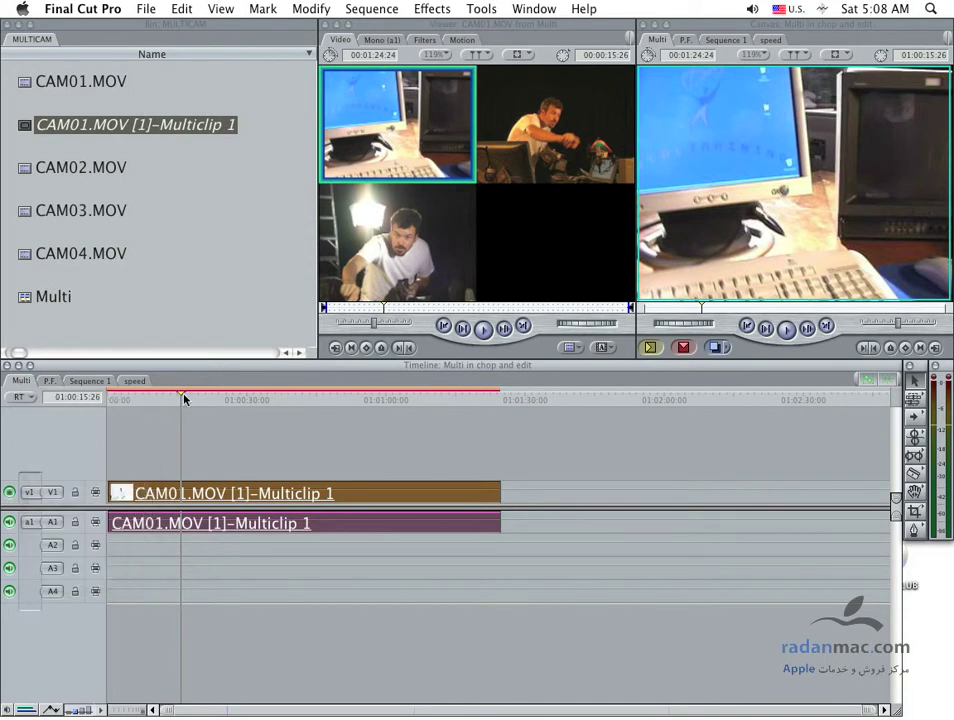
Adjust the Viewer's playhead sync, then play the multiclip from the sequence start to cut angles live.
{"action": "left_click_drag", "start_coordinate": [184, 398], "coordinate": [134, 398]}
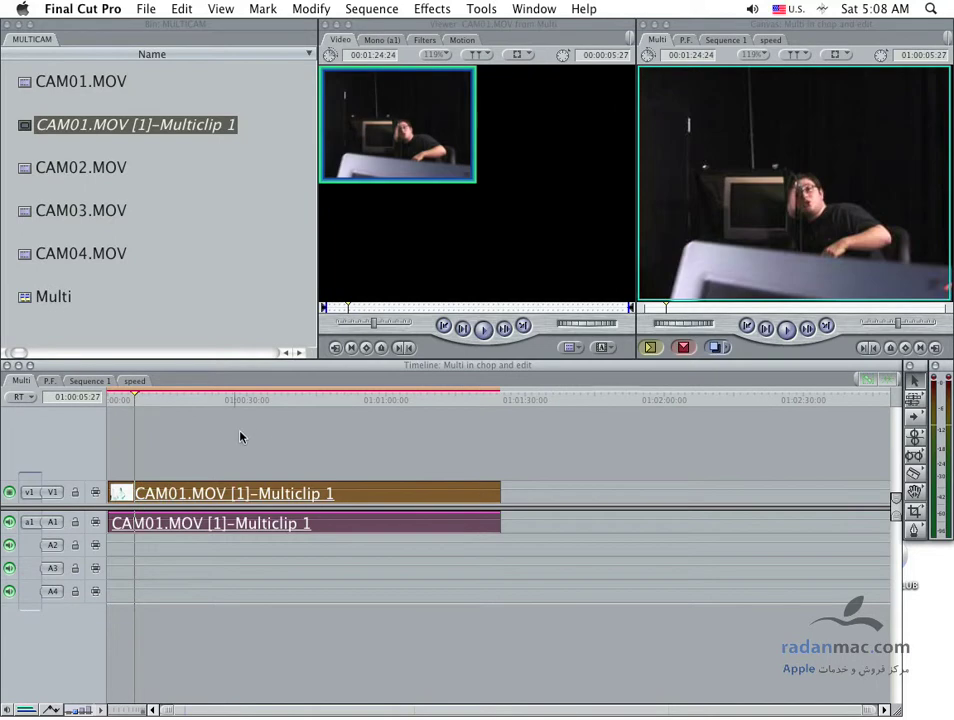
{"action": "key", "text": "space"}
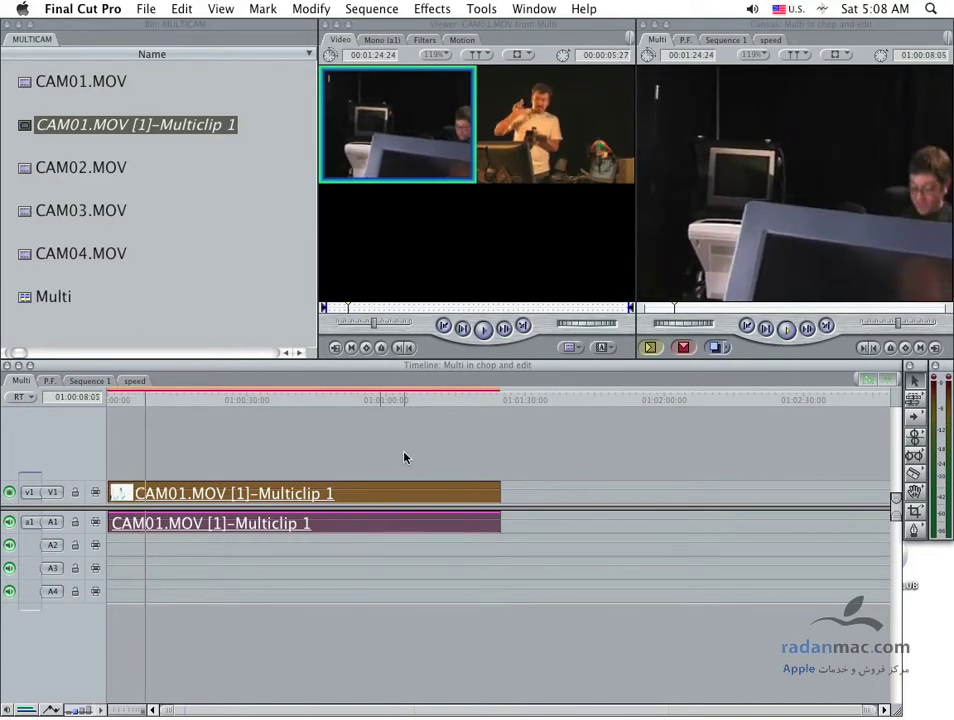
{"action": "left_click", "coordinate": [463, 127]}
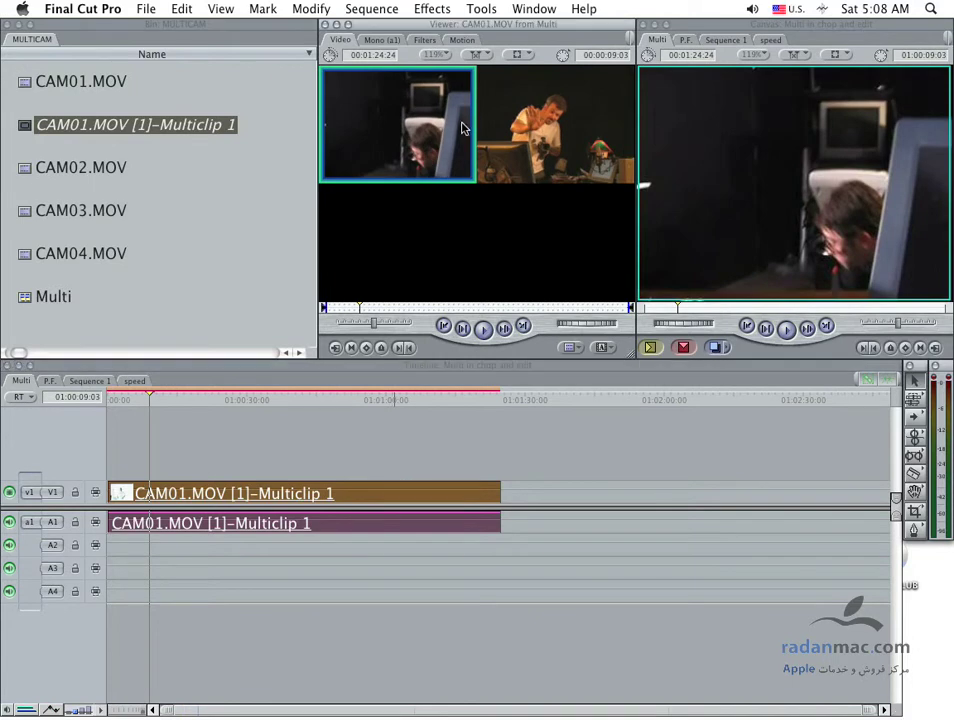
{"action": "left_click", "coordinate": [480, 61]}
{"action": "left_click", "coordinate": [488, 73]}
{"action": "left_click", "coordinate": [273, 400]}
{"action": "key", "text": "Home"}
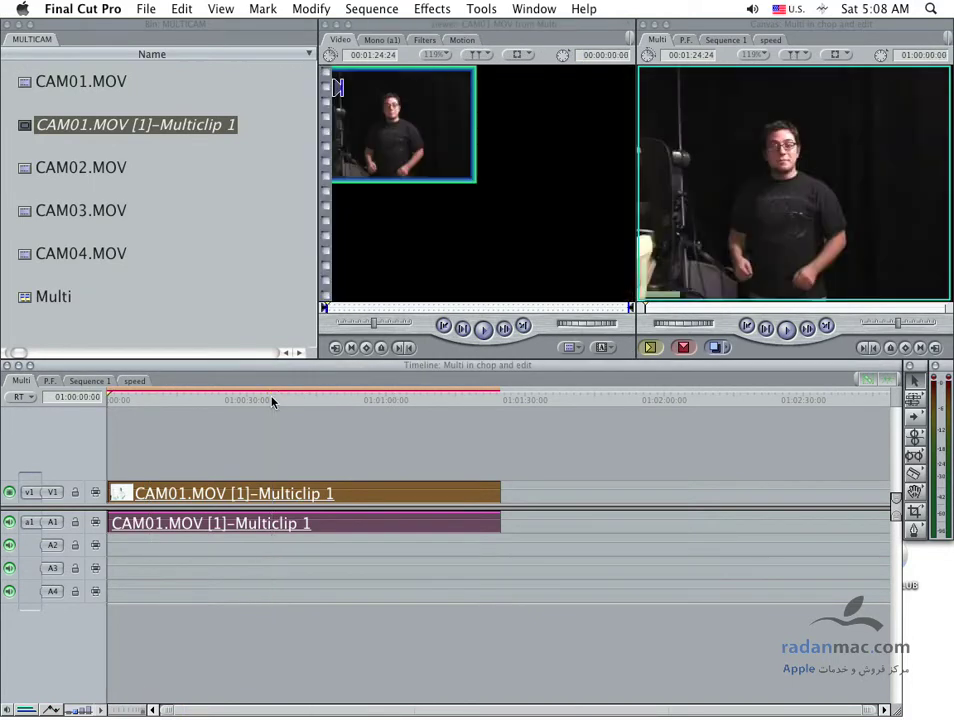
{"action": "key", "text": "space"}
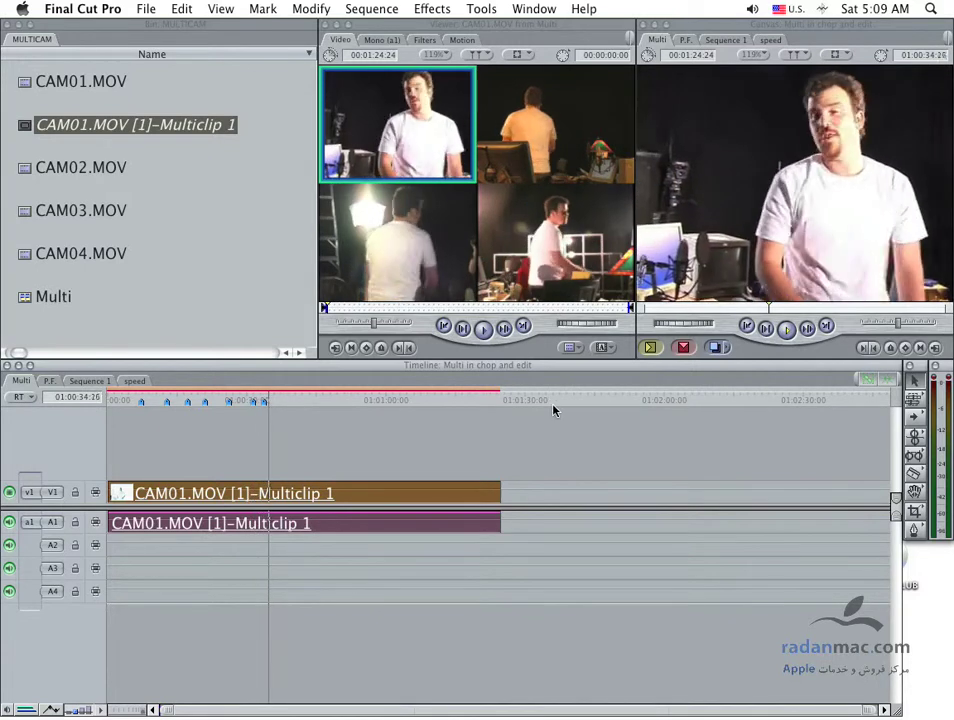
Stop playback, replay the live angle cuts from about 3 seconds, and switch to CAM04.
{"action": "key", "text": "space"}
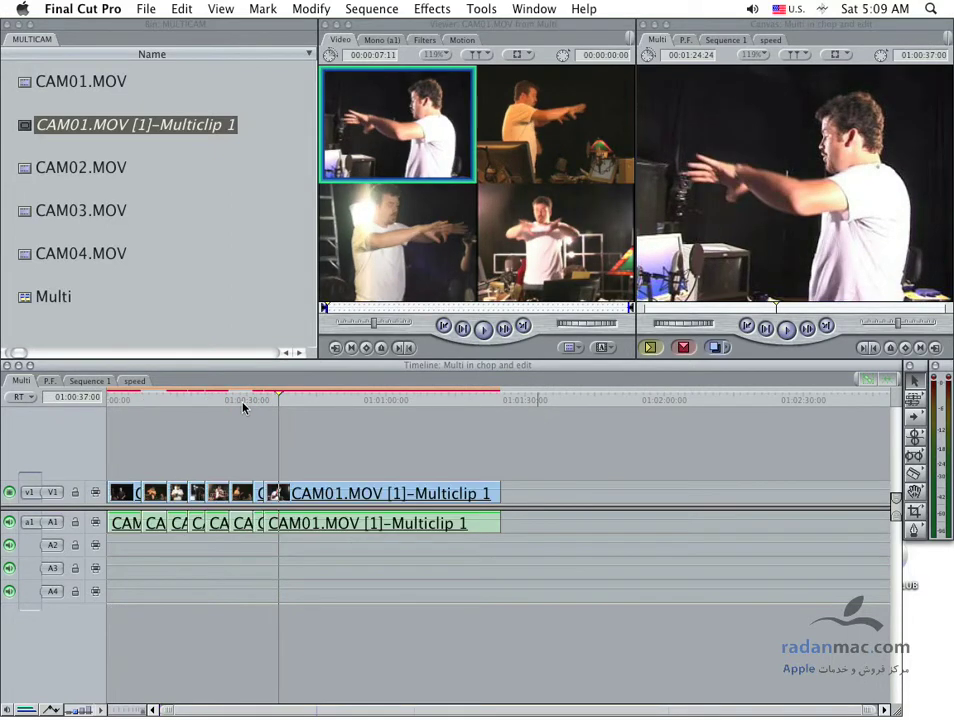
{"action": "left_click_drag", "start_coordinate": [155, 400], "coordinate": [146, 402]}
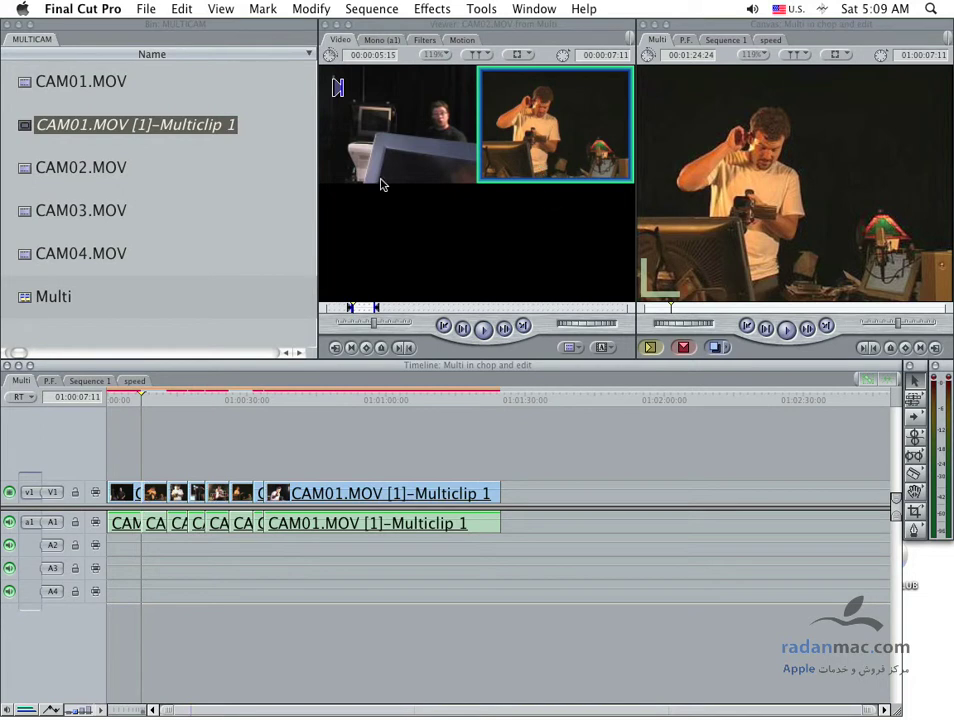
{"action": "left_click", "coordinate": [124, 401]}
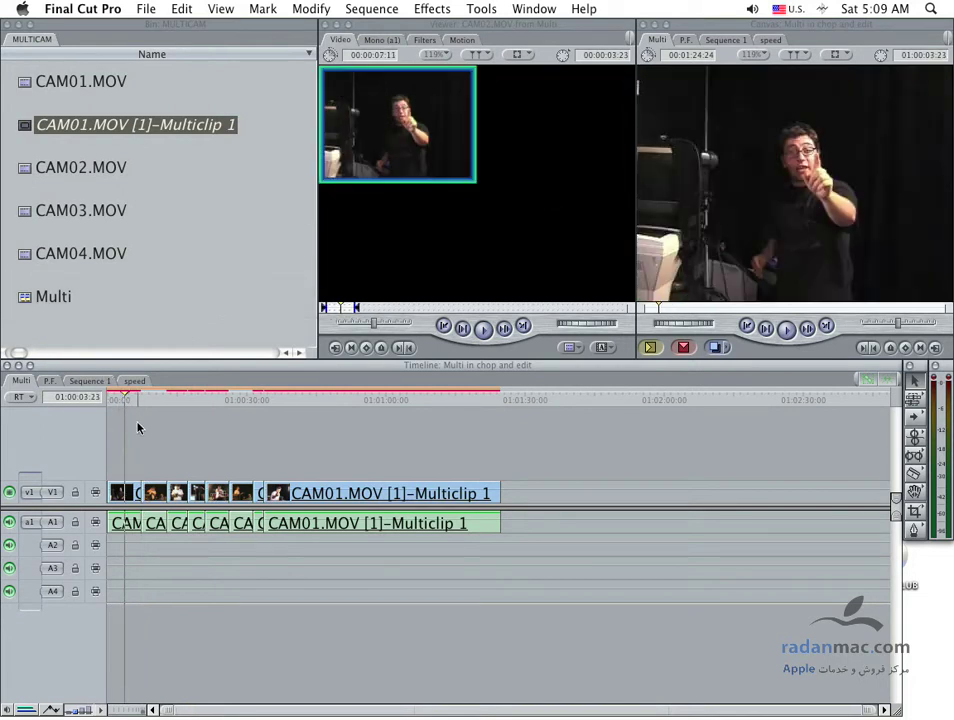
{"action": "key", "text": "space"}
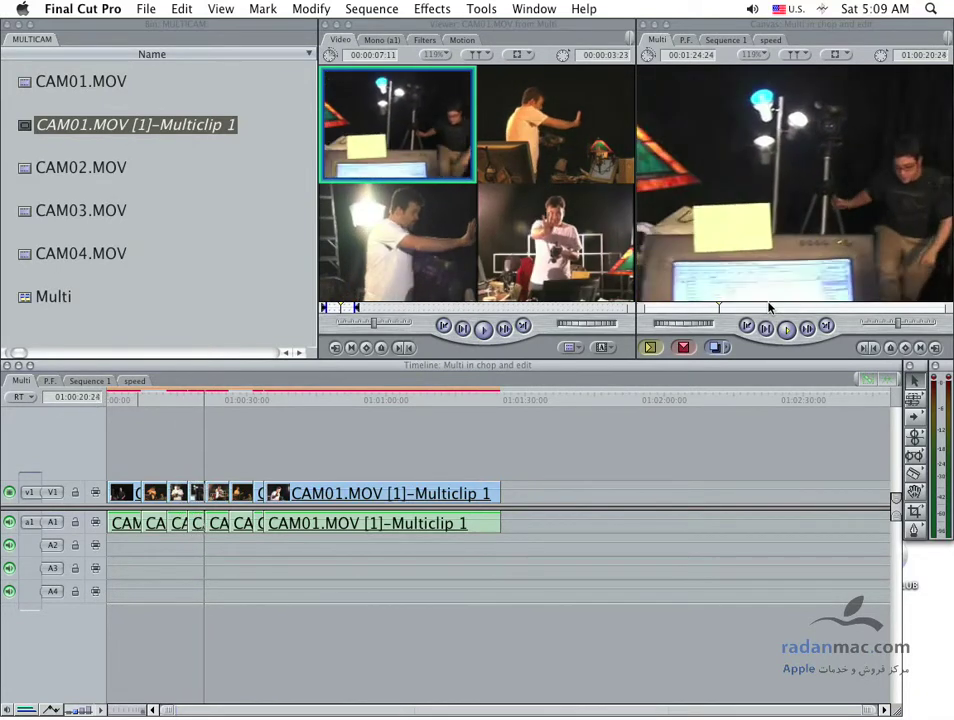
{"action": "key", "text": "4"}
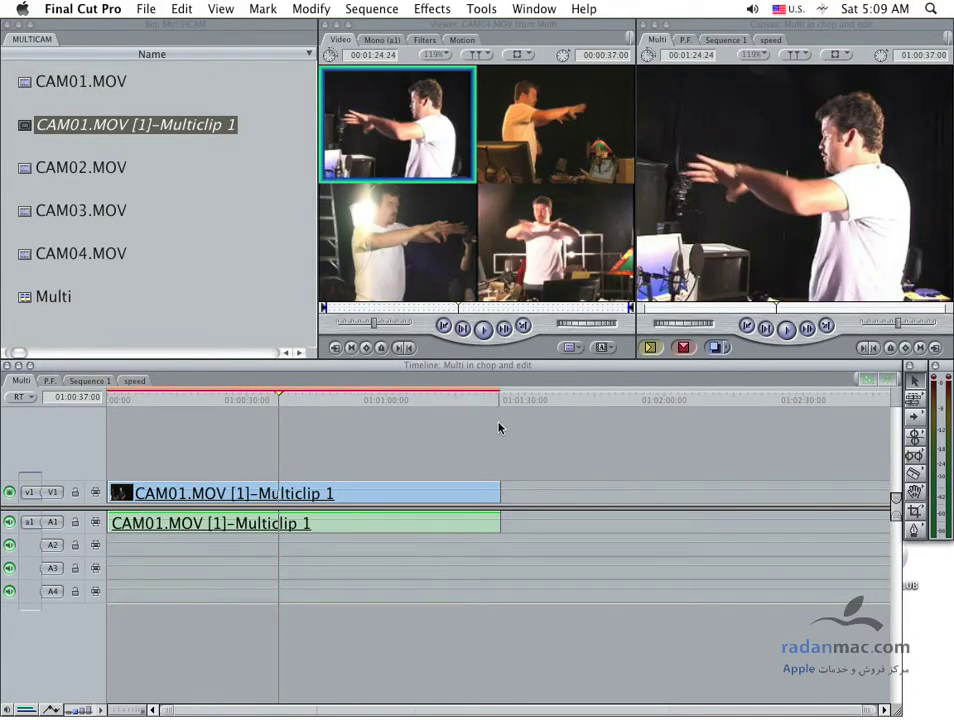
Set Playhead Sync to Open, move to about 27 seconds, and reload the multiclip into the Viewer.
{"action": "left_click", "coordinate": [441, 494]}
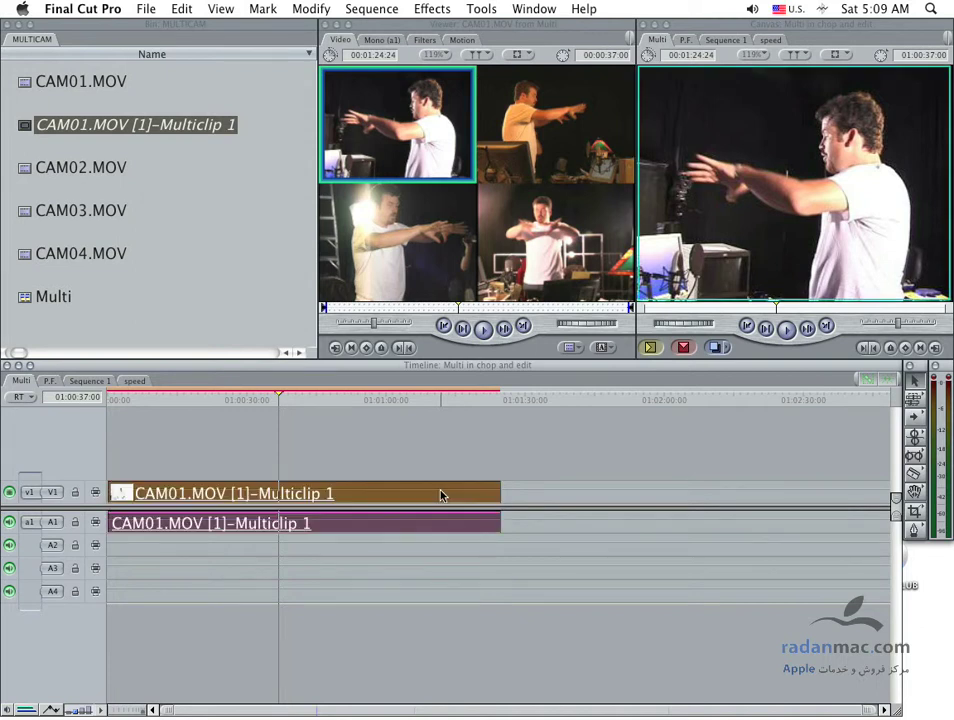
{"action": "left_click", "coordinate": [477, 54]}
{"action": "left_click", "coordinate": [490, 67]}
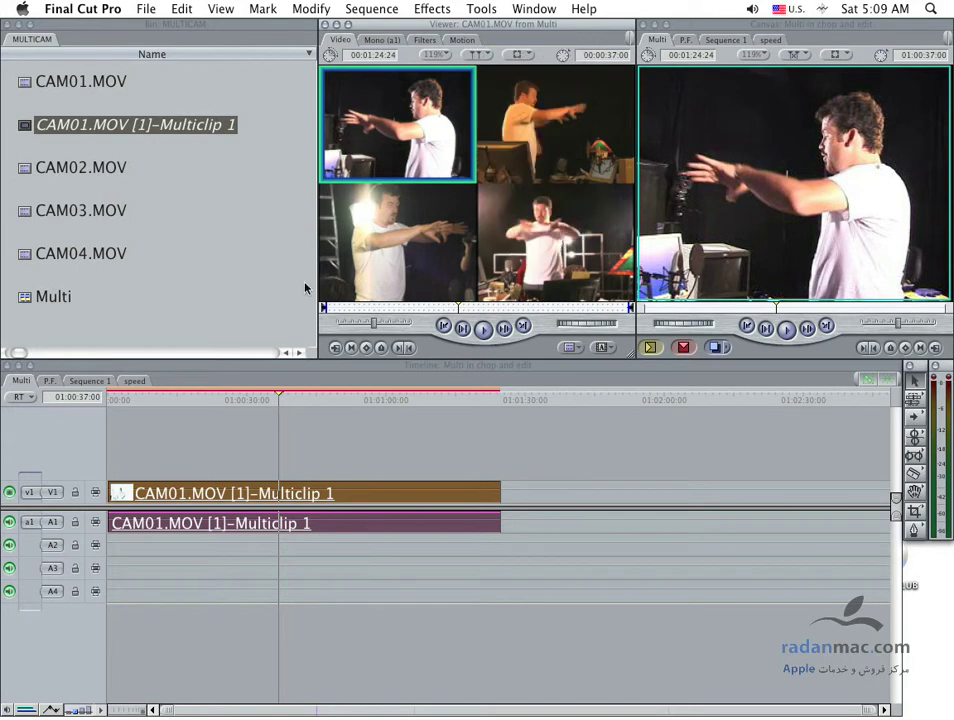
{"action": "left_click", "coordinate": [236, 400]}
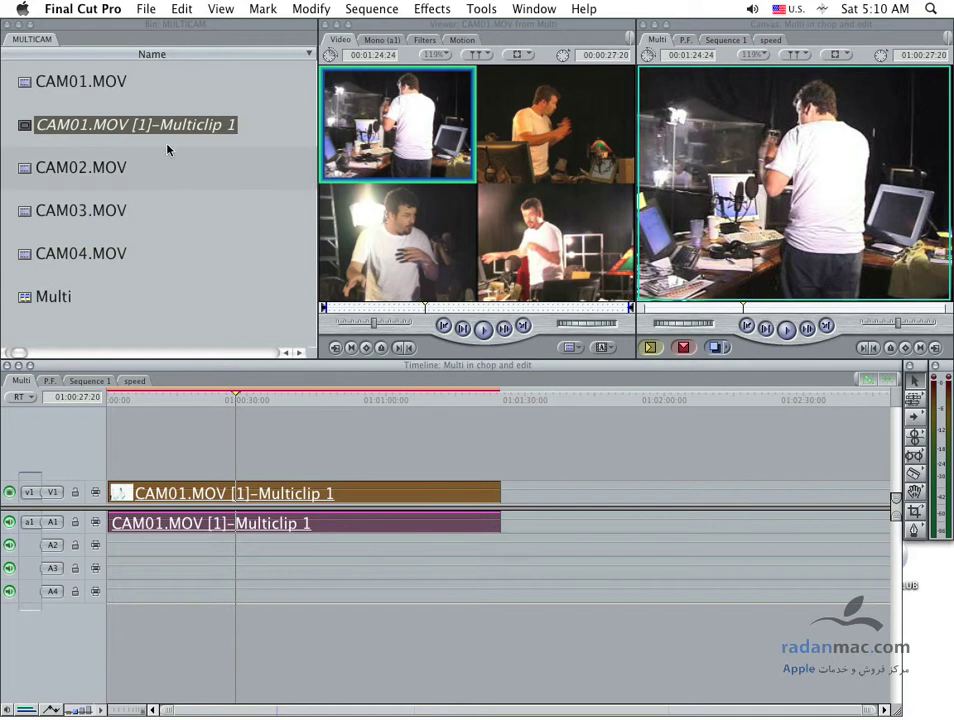
{"action": "left_click", "coordinate": [213, 485]}
{"action": "double_click", "coordinate": [398, 494]}
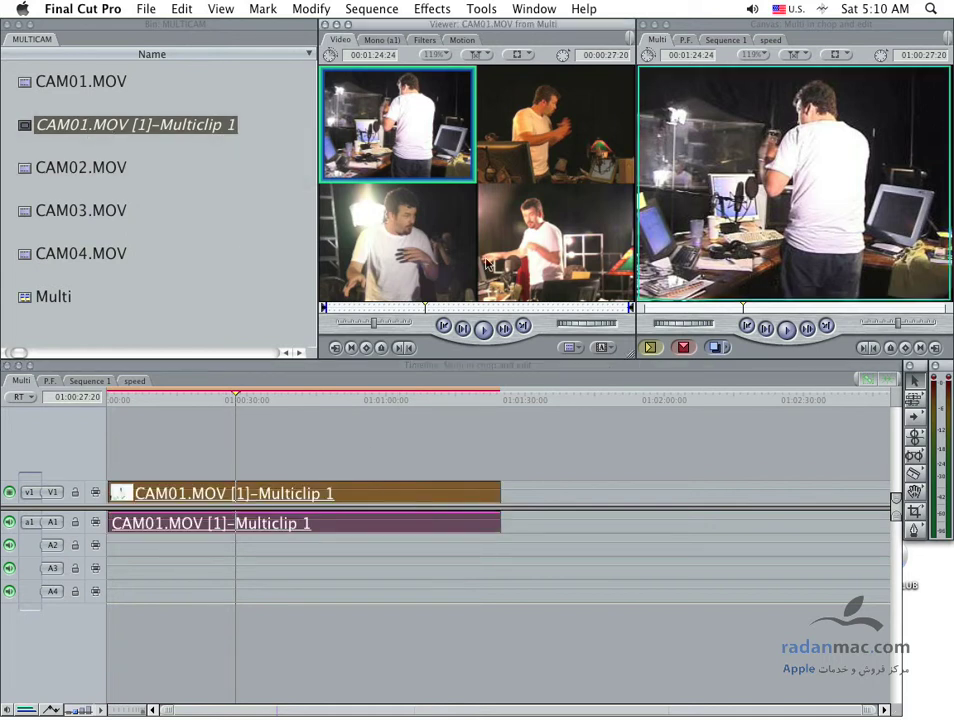
Choose Open for Playhead Sync and drag the playhead back to 01:00:00:00.
{"action": "left_click", "coordinate": [474, 55]}
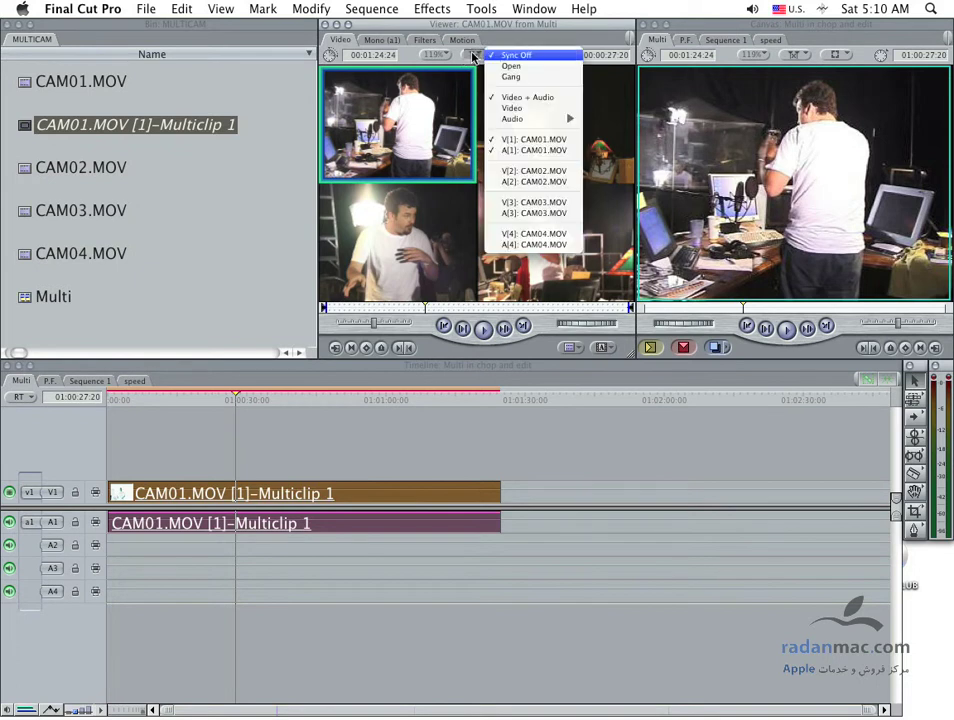
{"action": "left_click", "coordinate": [514, 67]}
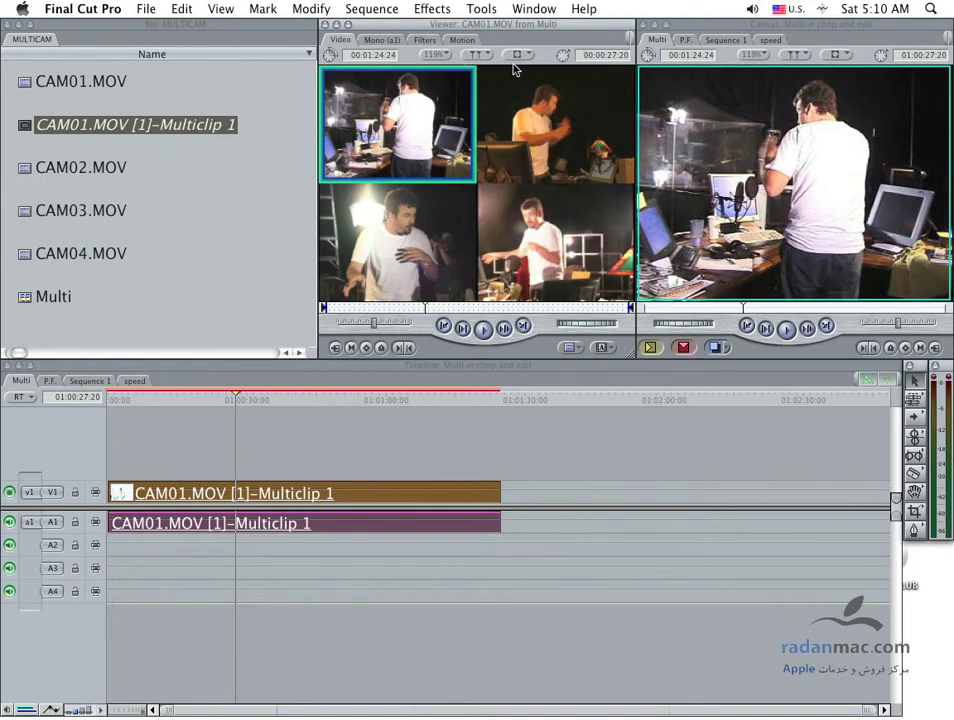
{"action": "left_click_drag", "start_coordinate": [226, 401], "coordinate": [228, 401]}
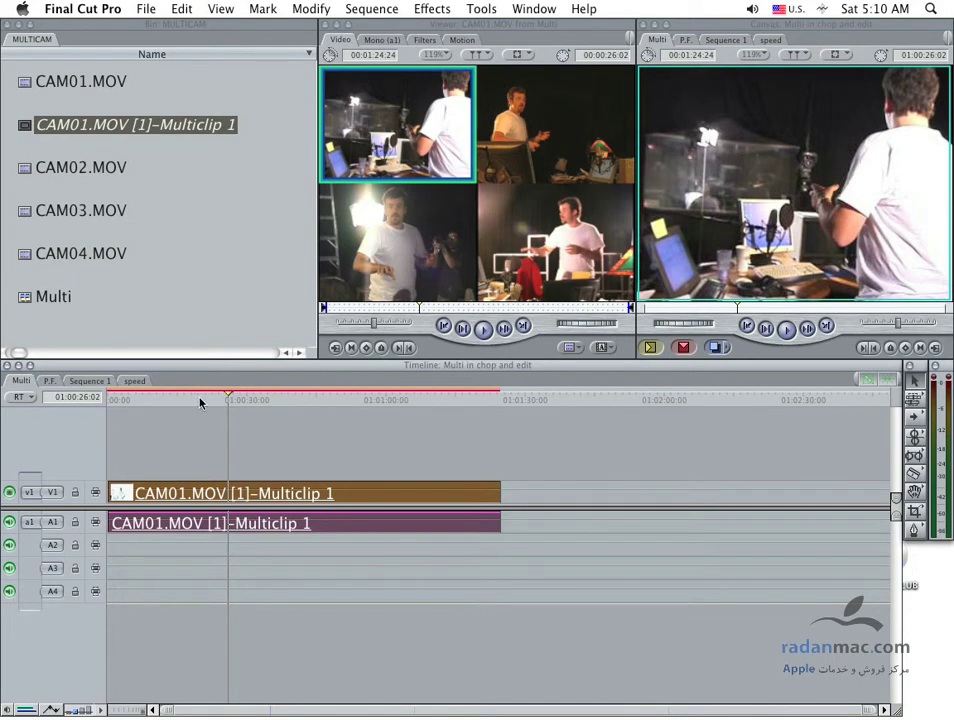
{"action": "left_click_drag", "start_coordinate": [186, 403], "coordinate": [109, 404]}
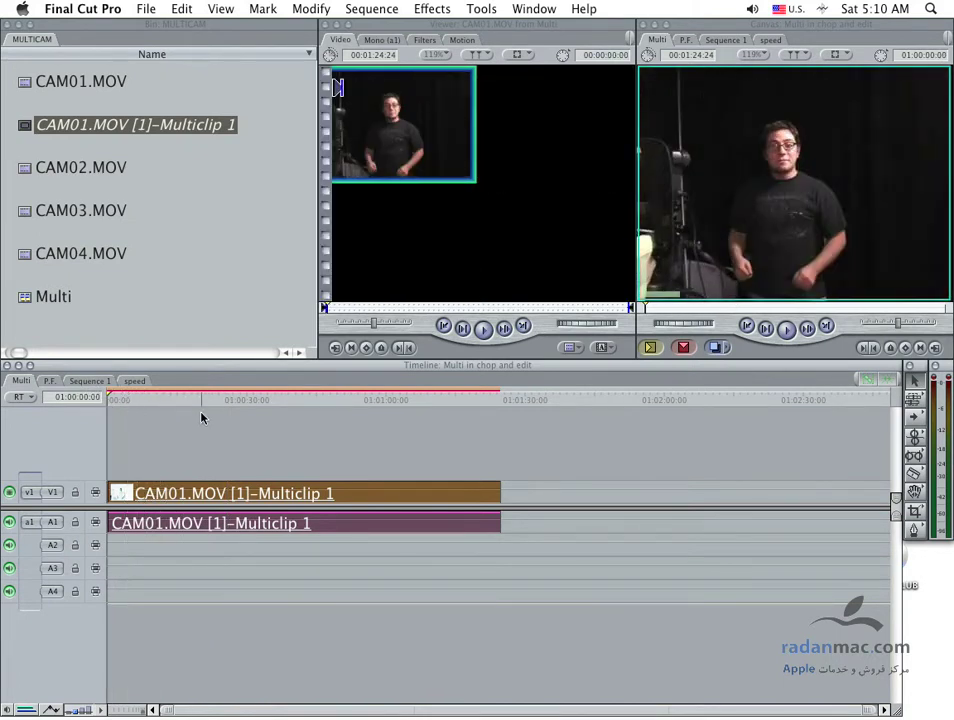
Play the multiclip and press 1 to cut angles live, stop, then replay from about 7 seconds.
{"action": "key", "text": "space"}
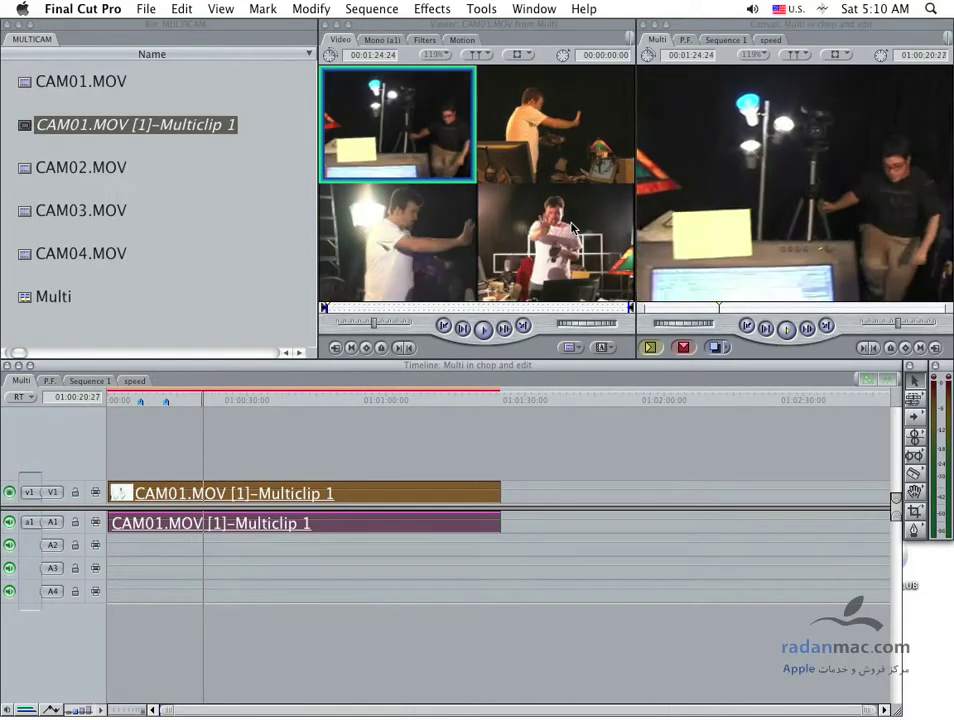
{"action": "key", "text": "1"}
{"action": "key", "text": "space"}
{"action": "mouse_move", "coordinate": [160, 397]}
{"action": "left_mouse_down"}
{"action": "mouse_move", "coordinate": [147, 400]}
{"action": "mouse_move", "coordinate": [187, 402]}
{"action": "left_mouse_up"}
{"action": "key", "text": "space"}
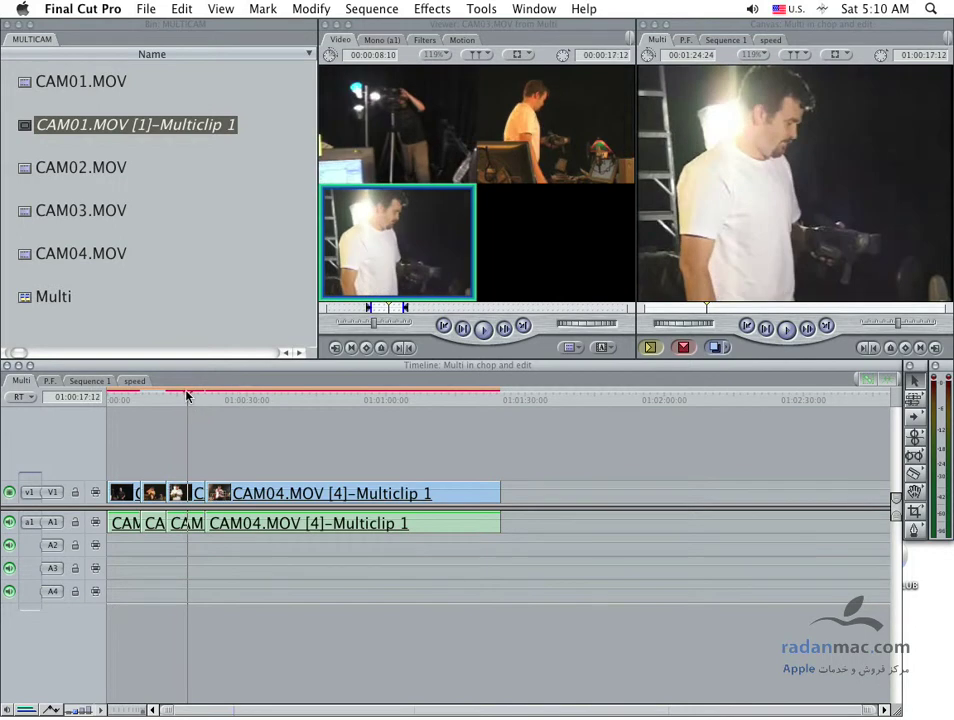